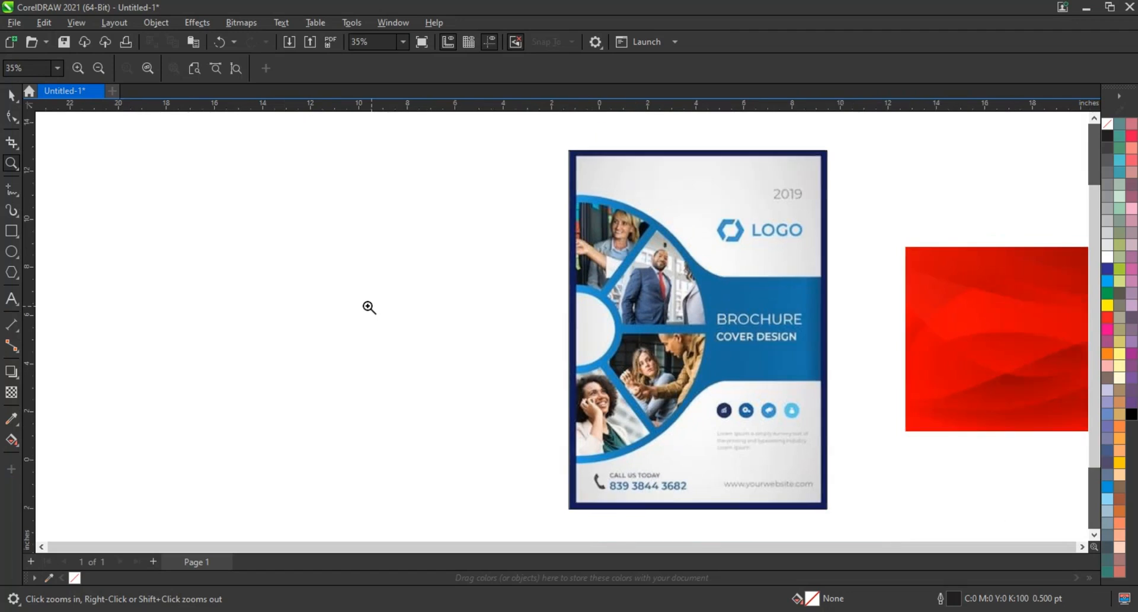
# Draw a portrait cover rectangle beside the reference brochure and enlarge it from its centre to about 12.5 by 17.4 inches
pyautogui.moveTo(59, 124); pyautogui.dragTo(857, 528)
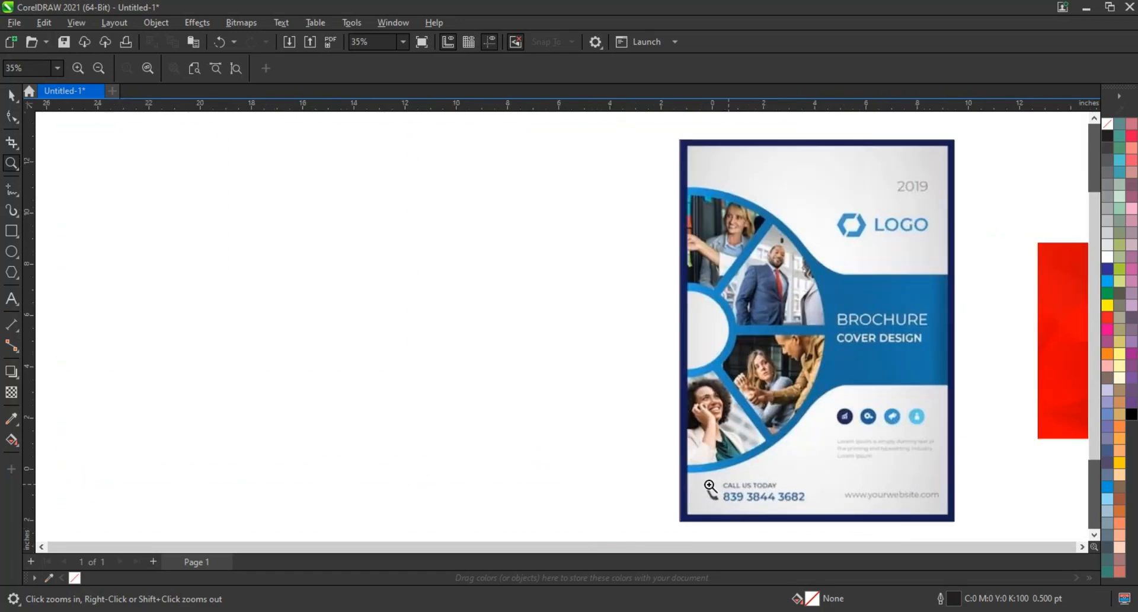
pyautogui.click(11, 231)
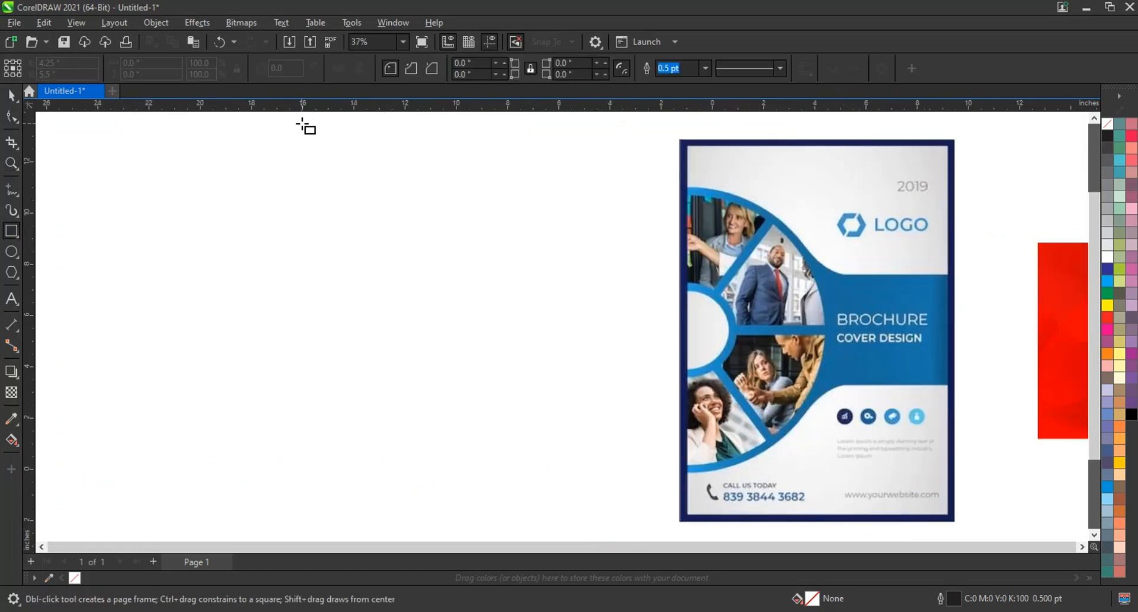
pyautogui.moveTo(302, 124); pyautogui.dragTo(603, 529)
pyautogui.scroll(-1, 399, 350)
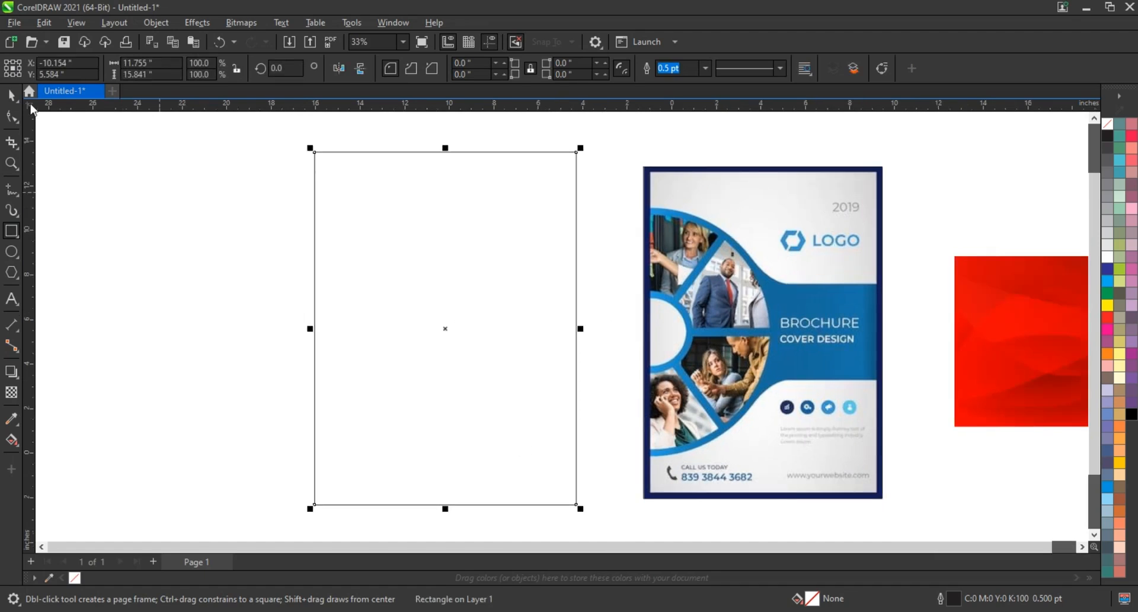
pyautogui.click(12, 96)
pyautogui.moveTo(446, 153); pyautogui.dragTo(449, 148)
pyautogui.moveTo(580, 148); pyautogui.dragTo(591, 125)
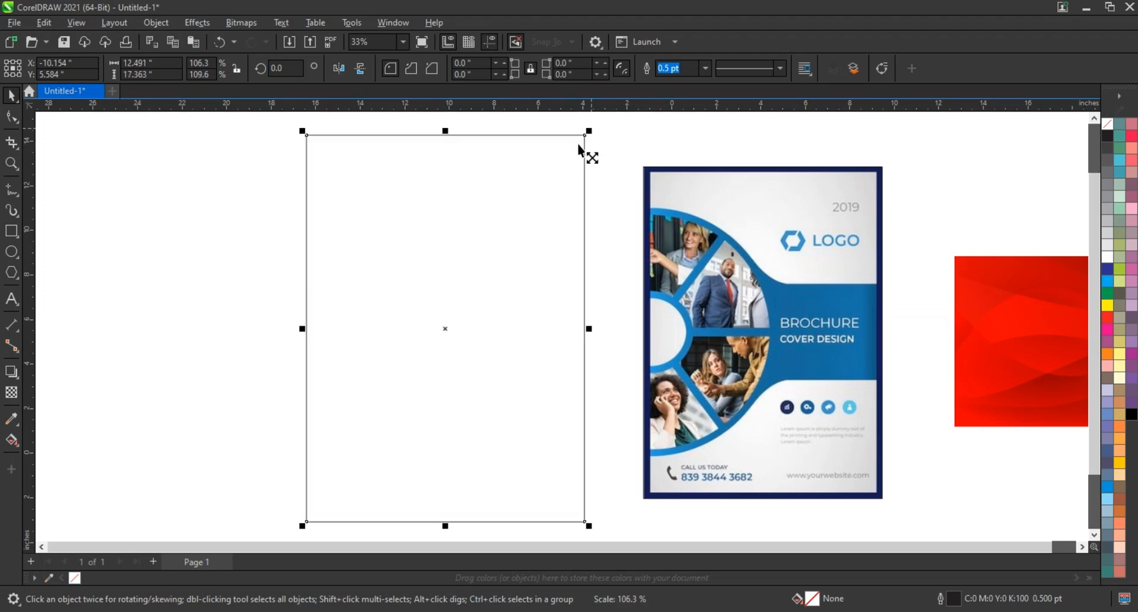
pyautogui.click(220, 303)
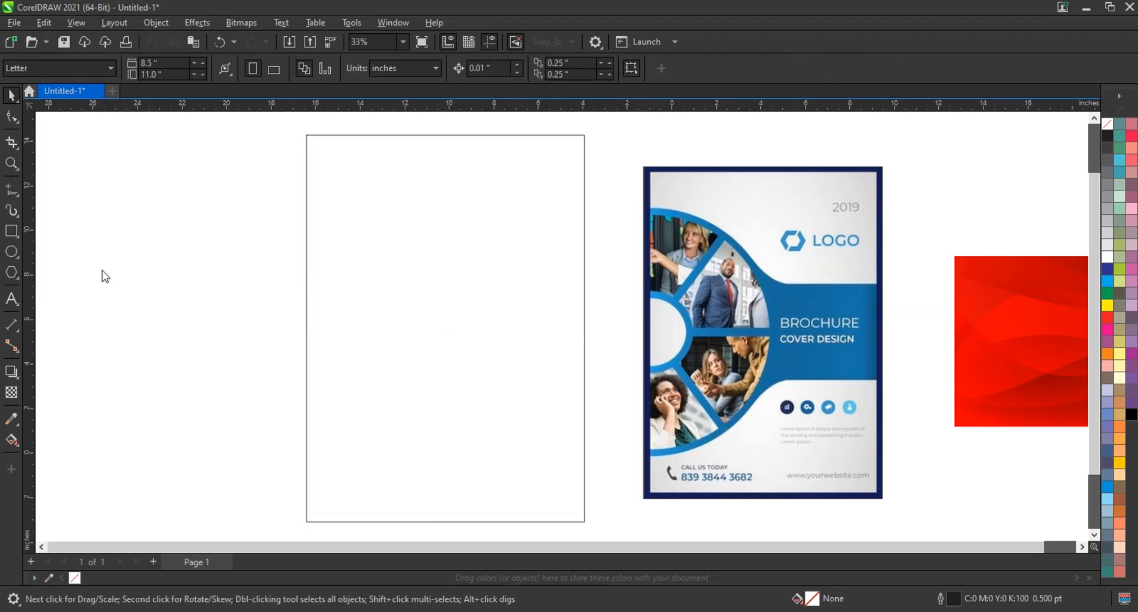
# Draw a horizontal band about 15.5 by 5.2 inches across the cover rectangle and centre it vertically on the cover
pyautogui.press('F6')
pyautogui.moveTo(262, 255)
pyautogui.mouseDown()
pyautogui.moveTo(575, 379)
pyautogui.moveTo(600, 387)
pyautogui.moveTo(608, 372)
pyautogui.mouseUp()
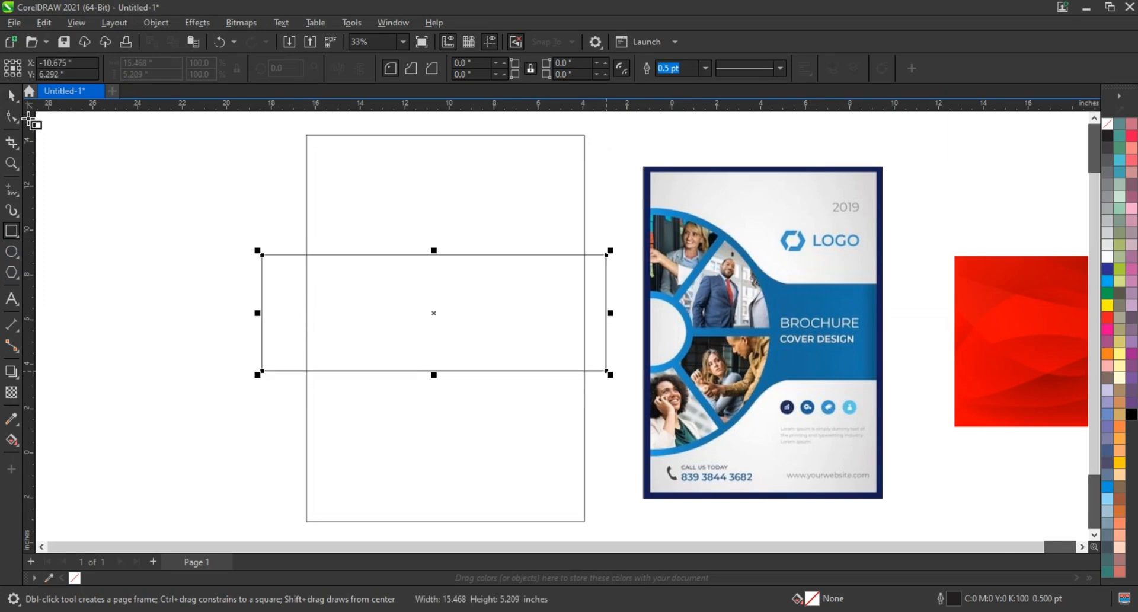
pyautogui.click(11, 95)
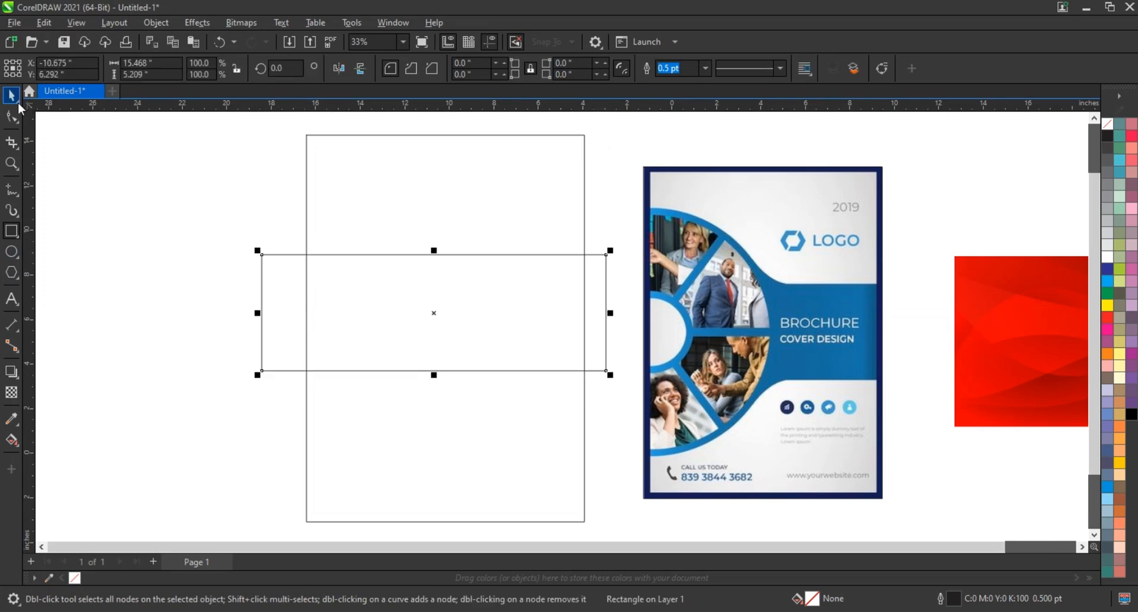
pyautogui.keyDown('shift'); pyautogui.click(396, 211); pyautogui.keyUp('shift')
pyautogui.press('c')
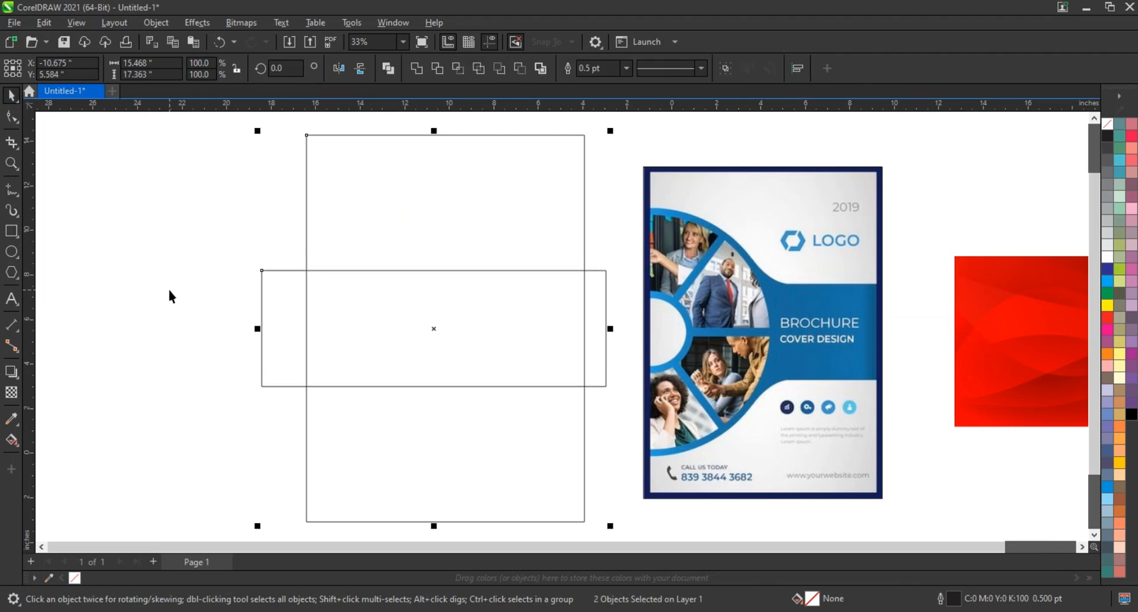
pyautogui.click(169, 291)
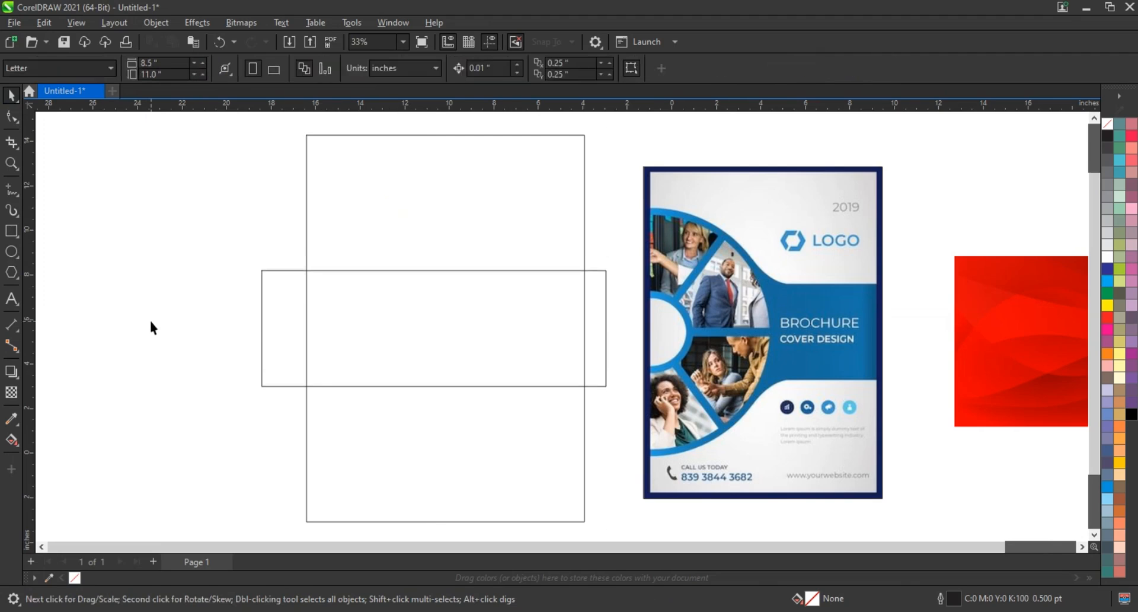
# Draw a circle about 11.9 inches wide over the band's left end and align its centre vertically with the band
pyautogui.click(12, 251)
pyautogui.moveTo(121, 229); pyautogui.dragTo(181, 455)
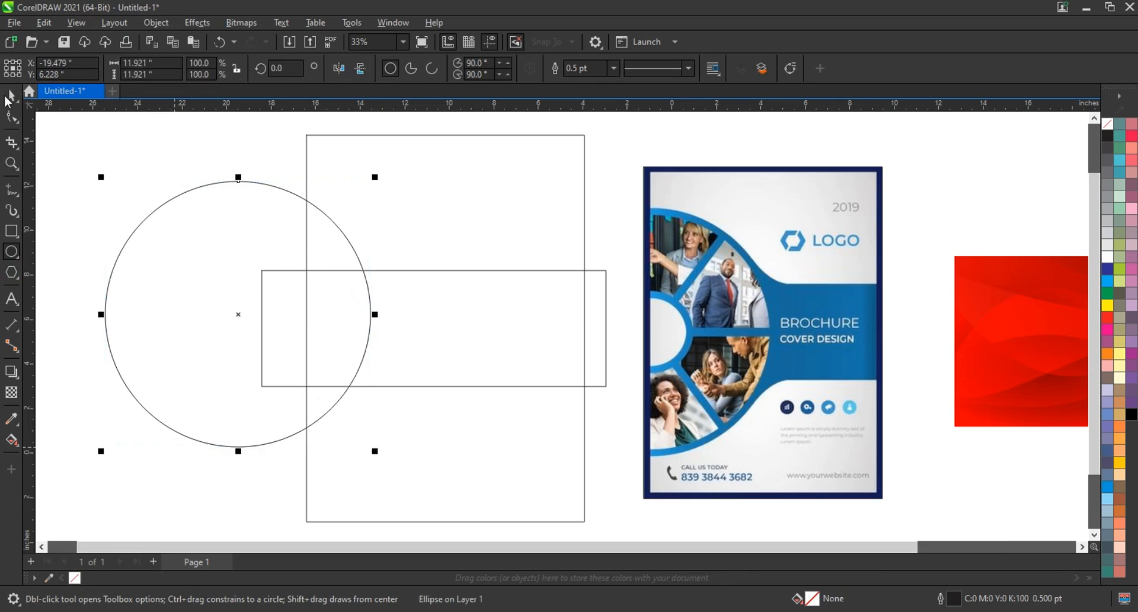
pyautogui.press('space')
pyautogui.keyDown('shift'); pyautogui.click(414, 284); pyautogui.keyUp('shift')
pyautogui.press('e')
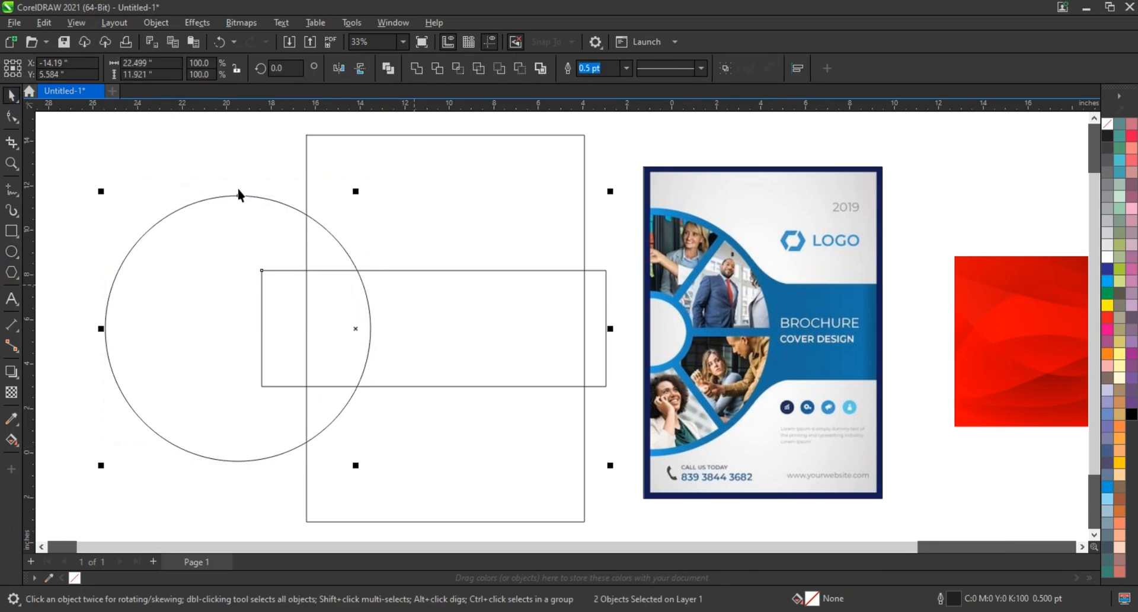
# Move the circle right over the cover's left edge, enlarge it to about 13.9 inches and centre it vertically on the band again
pyautogui.click(238, 189)
pyautogui.moveTo(267, 201); pyautogui.dragTo(325, 209)
pyautogui.moveTo(475, 169); pyautogui.dragTo(490, 180)
pyautogui.keyDown('shift'); pyautogui.click(605, 299); pyautogui.keyUp('shift')
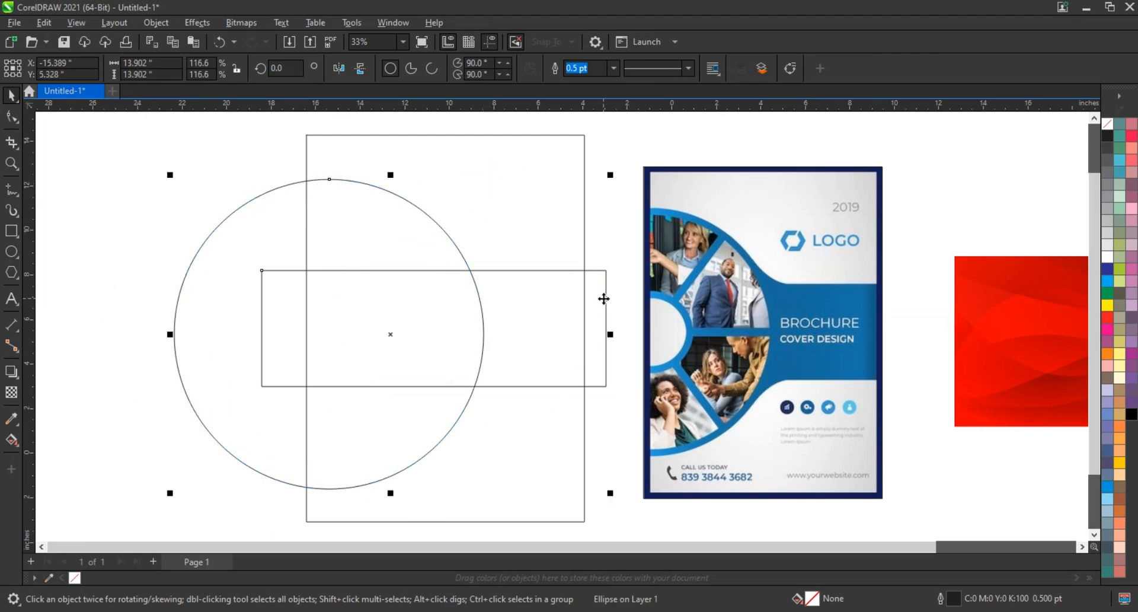
pyautogui.click(209, 169)
pyautogui.click(376, 196)
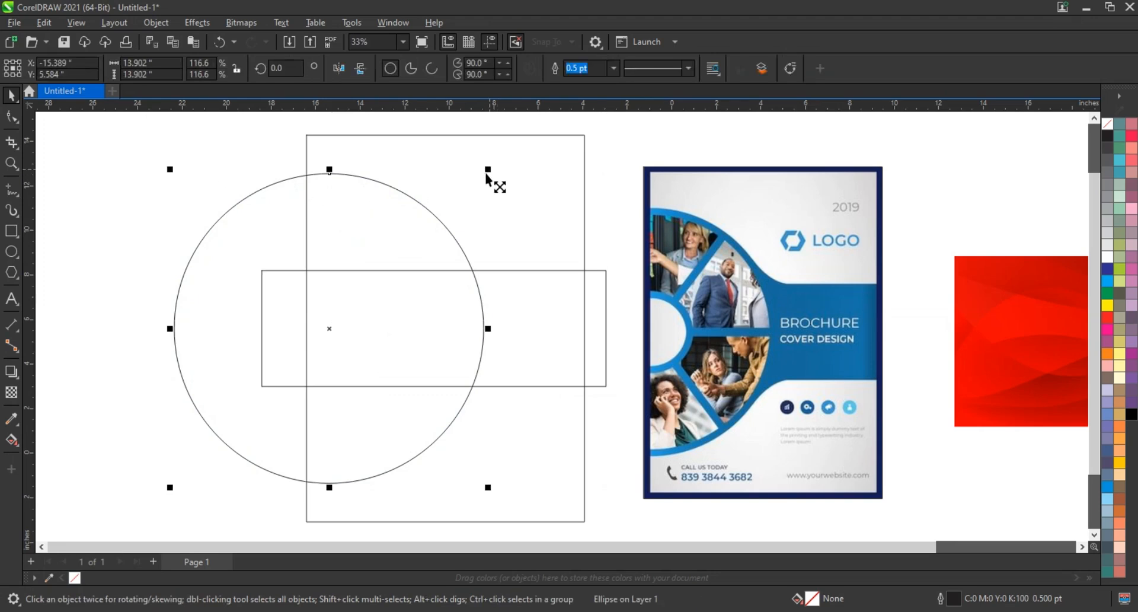
# Create smaller concentric copies of the big circle: one just inside its edge and two about 3.4 and 2.9 inches wide
pyautogui.moveTo(486, 174); pyautogui.dragTo(392, 288)
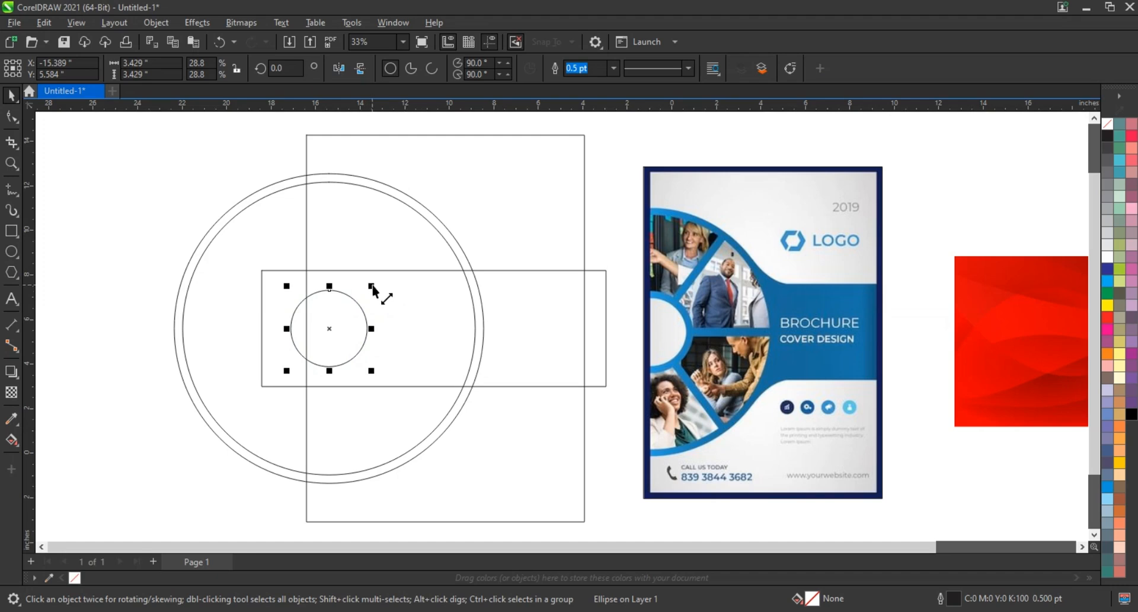
pyautogui.moveTo(372, 286); pyautogui.dragTo(370, 299)
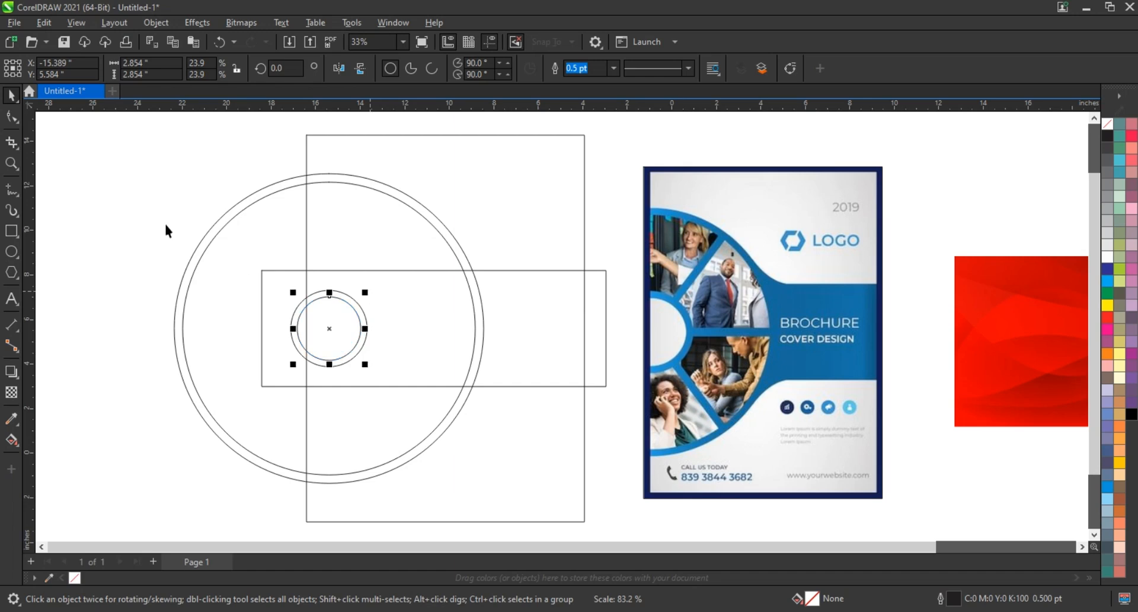
pyautogui.click(165, 225)
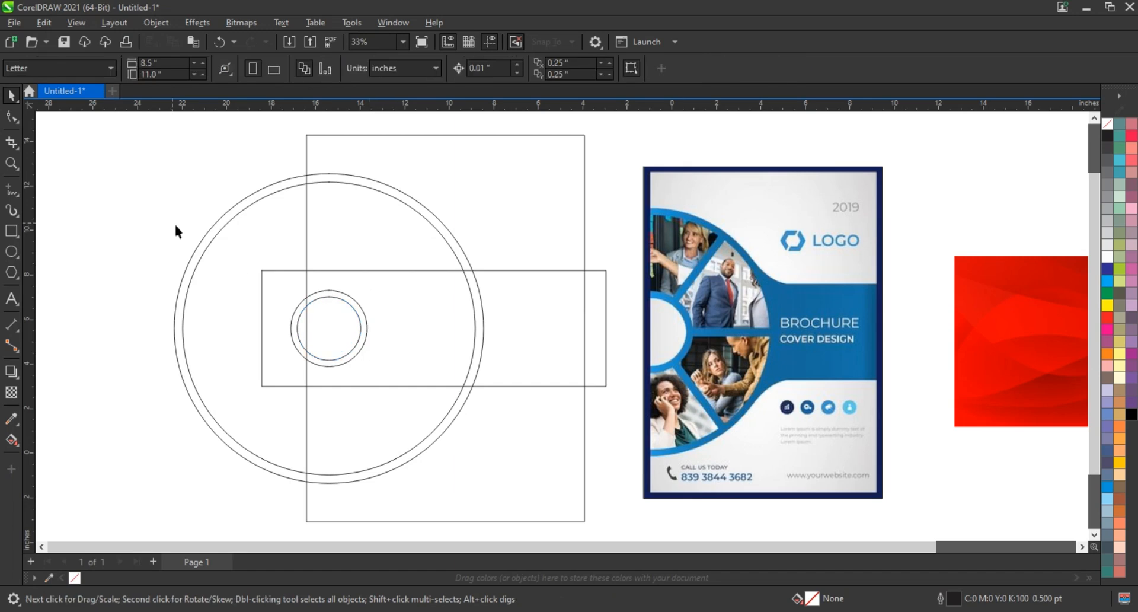
# Copy the innermost circle to the right of the big circle and place it standing on the band's upper edge
pyautogui.click(330, 336)
pyautogui.moveTo(331, 334); pyautogui.dragTo(524, 332)
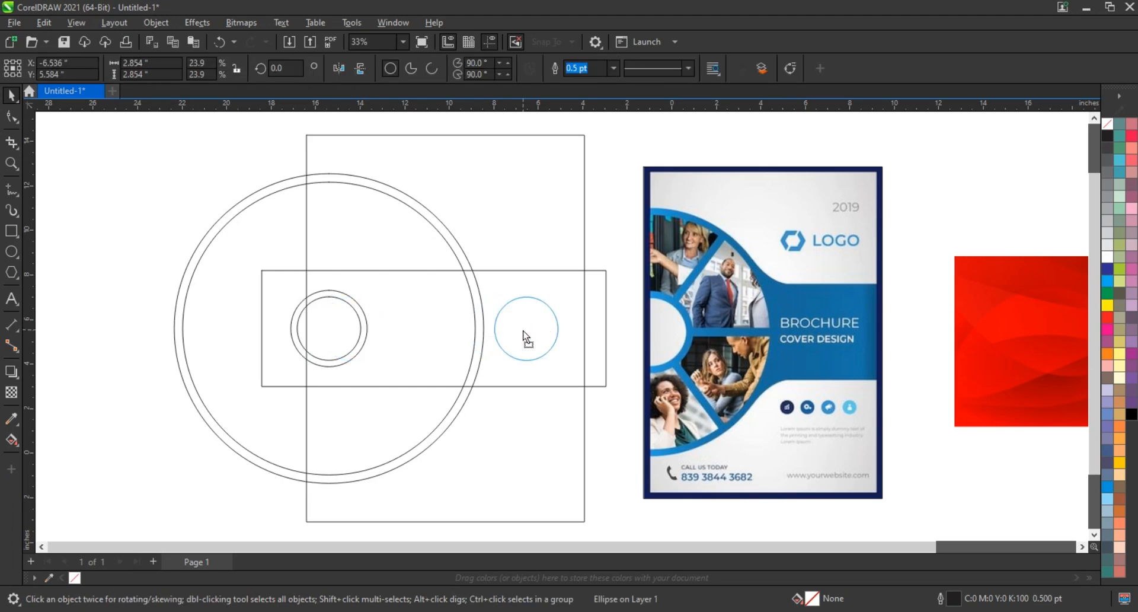
pyautogui.keyDown('shift'); pyautogui.click(524, 386); pyautogui.keyUp('shift')
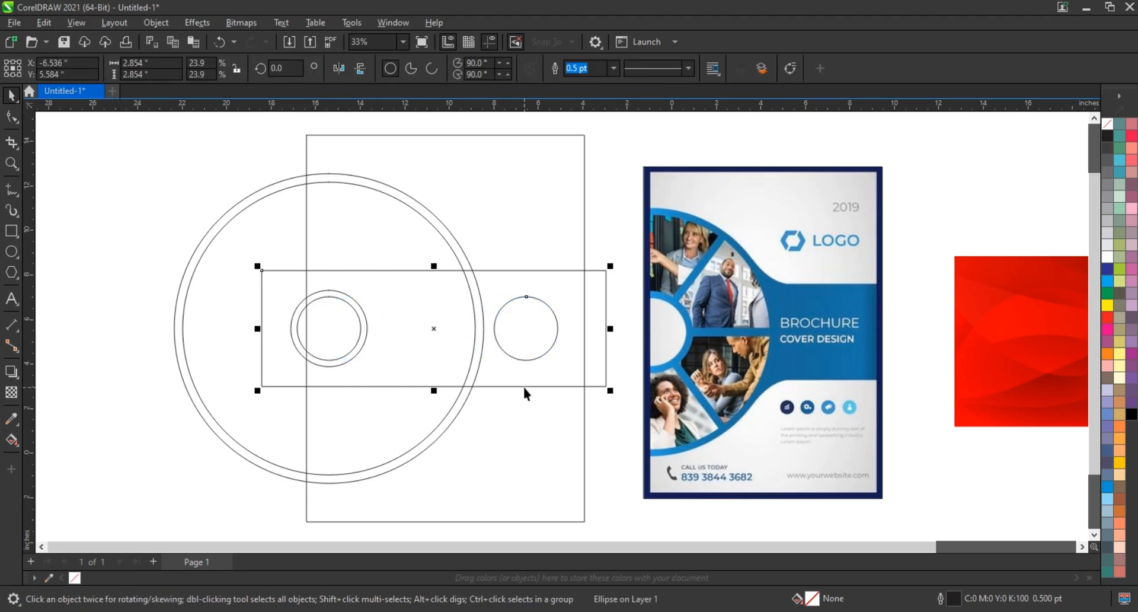
pyautogui.press('t')
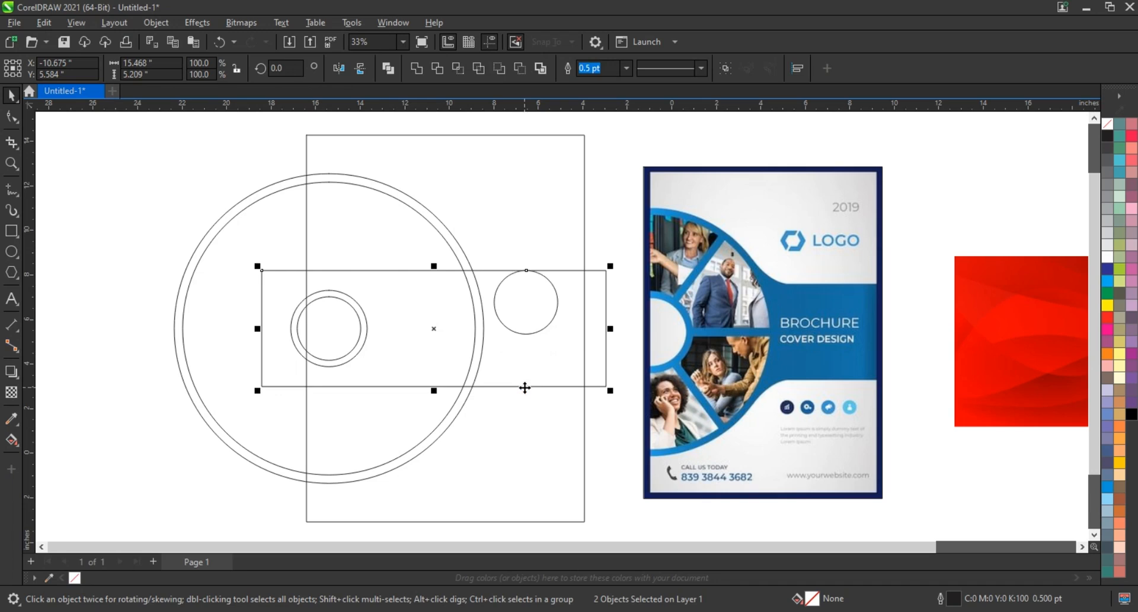
pyautogui.click(601, 234)
pyautogui.click(526, 332)
pyautogui.moveTo(527, 335); pyautogui.dragTo(533, 252)
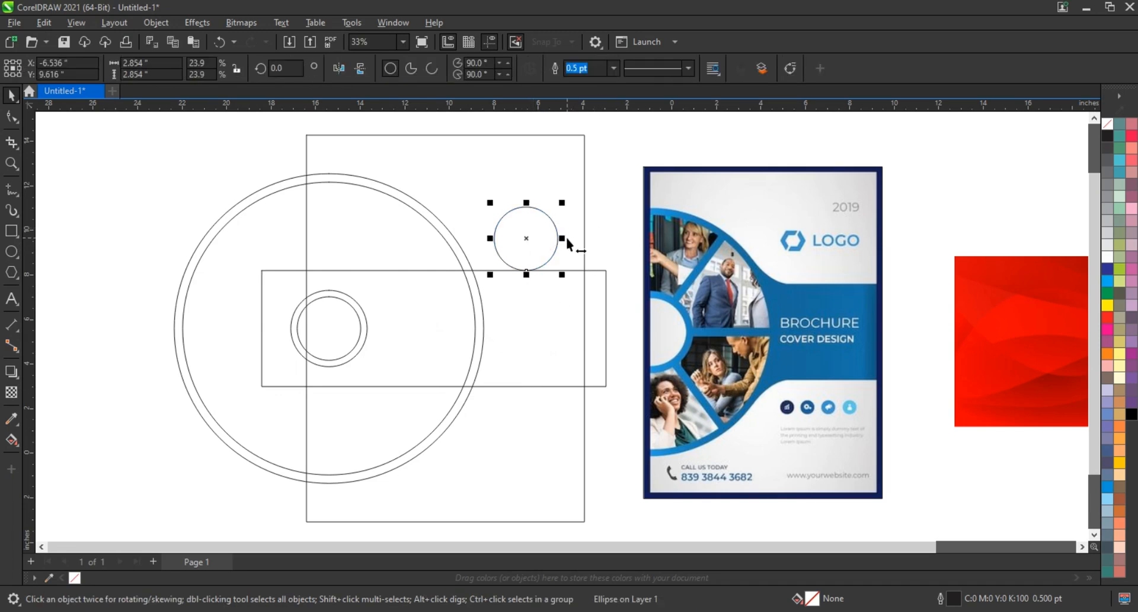
# Shrink the copied circle to about 1.4 inches on the band's upper edge and shift it left towards the big circle
pyautogui.moveTo(553, 211); pyautogui.dragTo(538, 232)
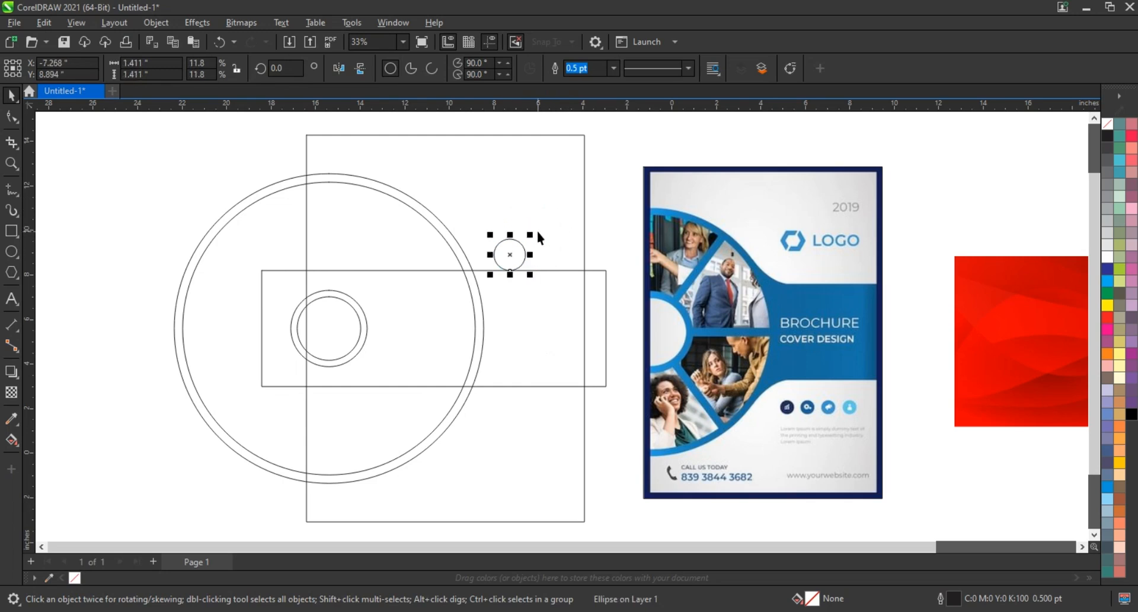
pyautogui.press('z')
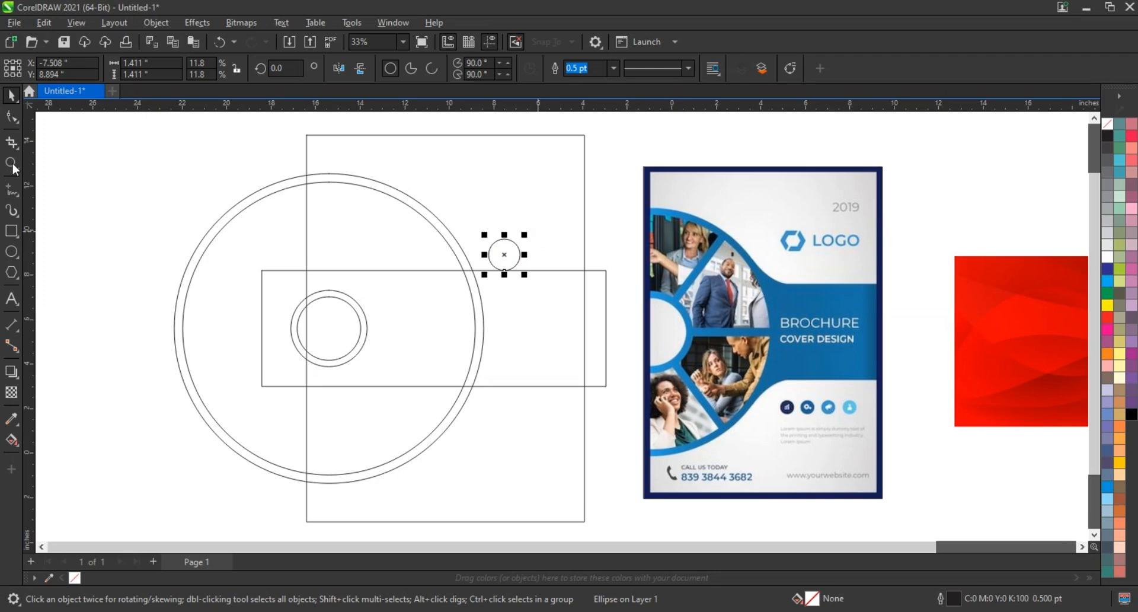
pyautogui.moveTo(380, 229)
pyautogui.mouseDown()
pyautogui.moveTo(515, 369)
pyautogui.moveTo(579, 399)
pyautogui.mouseUp()
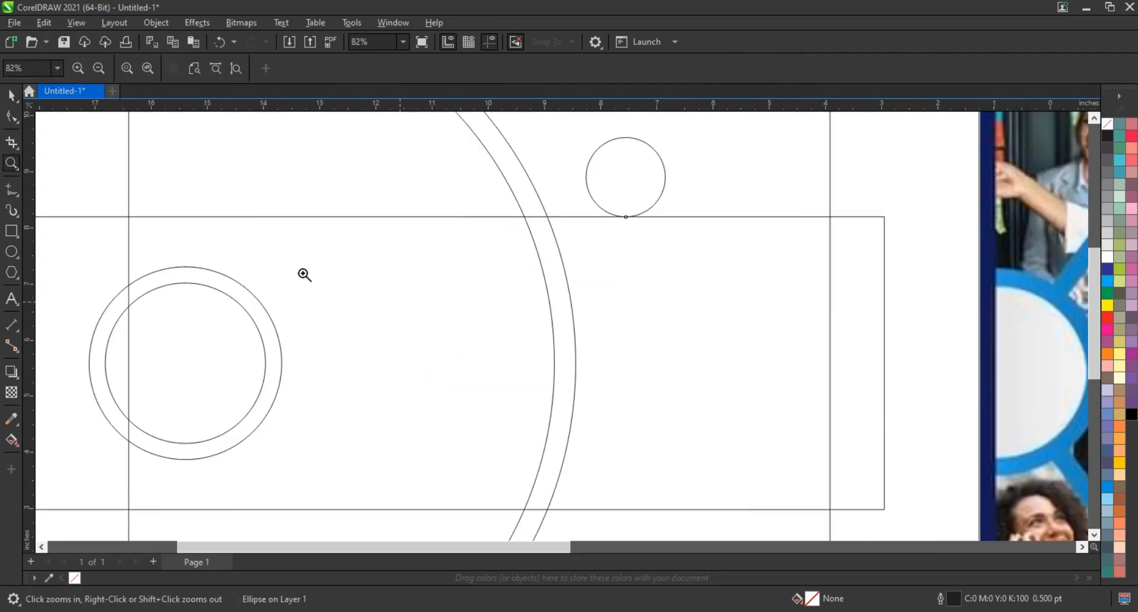
pyautogui.click(7, 100)
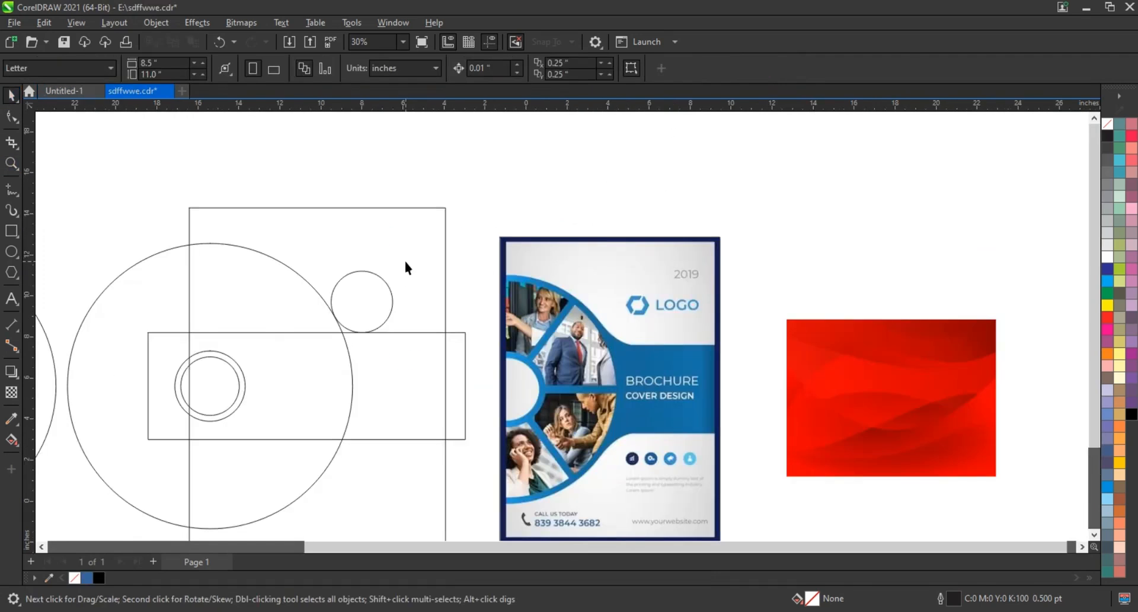
# Copy the small circle straight down below the band's lower edge and nudge it left against the big circle
pyautogui.click(450, 255)
pyautogui.press('F4')
pyautogui.press('Escape')
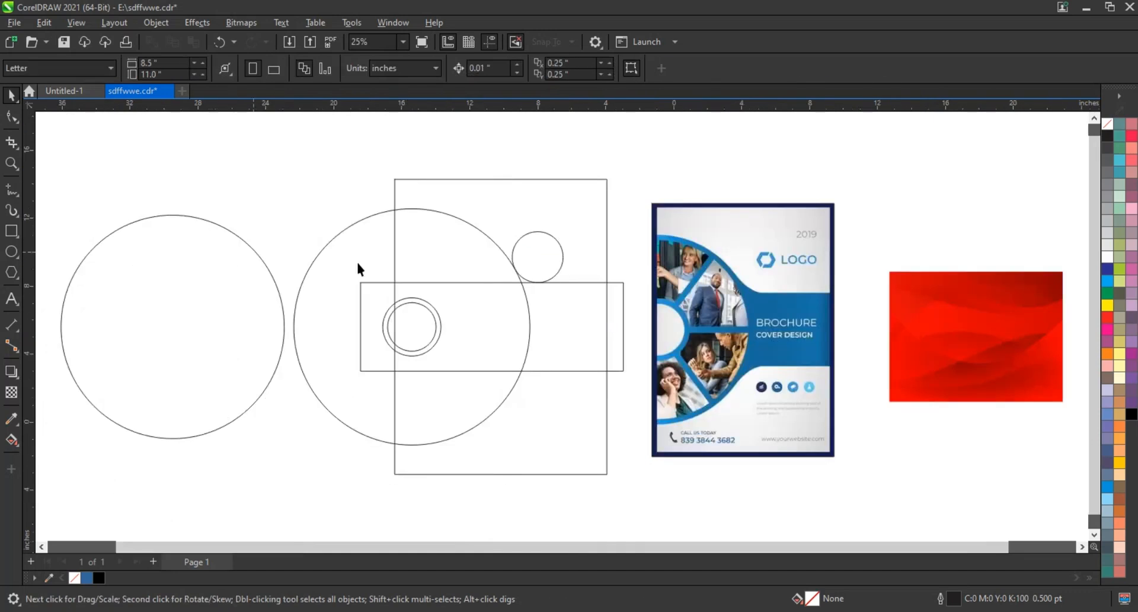
pyautogui.click(564, 261)
pyautogui.click(545, 242)
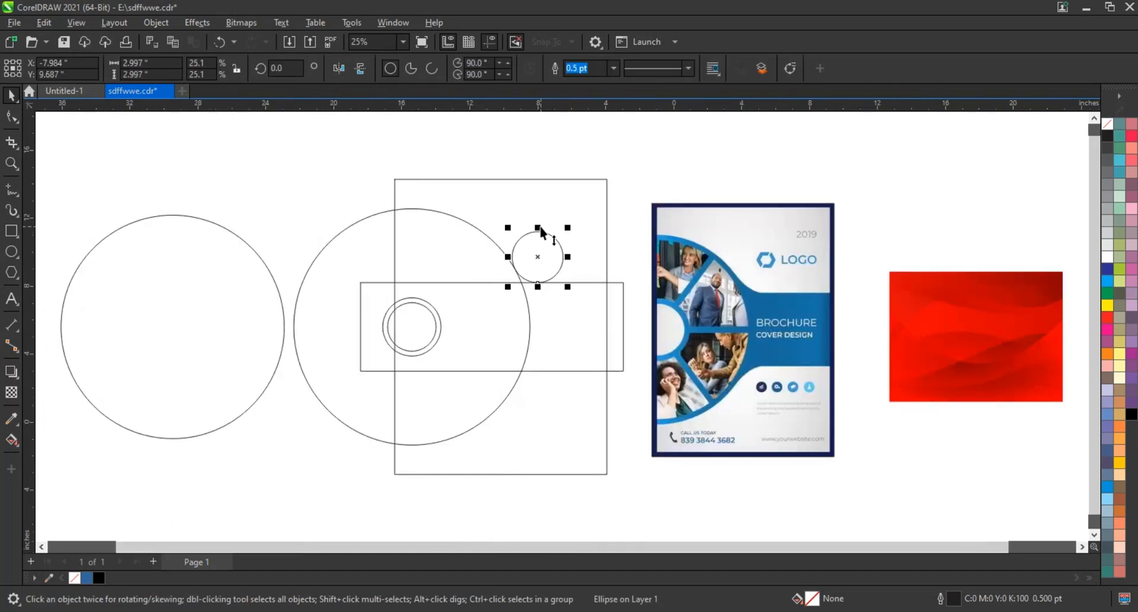
pyautogui.moveTo(545, 236); pyautogui.dragTo(539, 395)
pyautogui.hotkey('shift', 'F2')
pyautogui.scroll(-1, 597, 273)
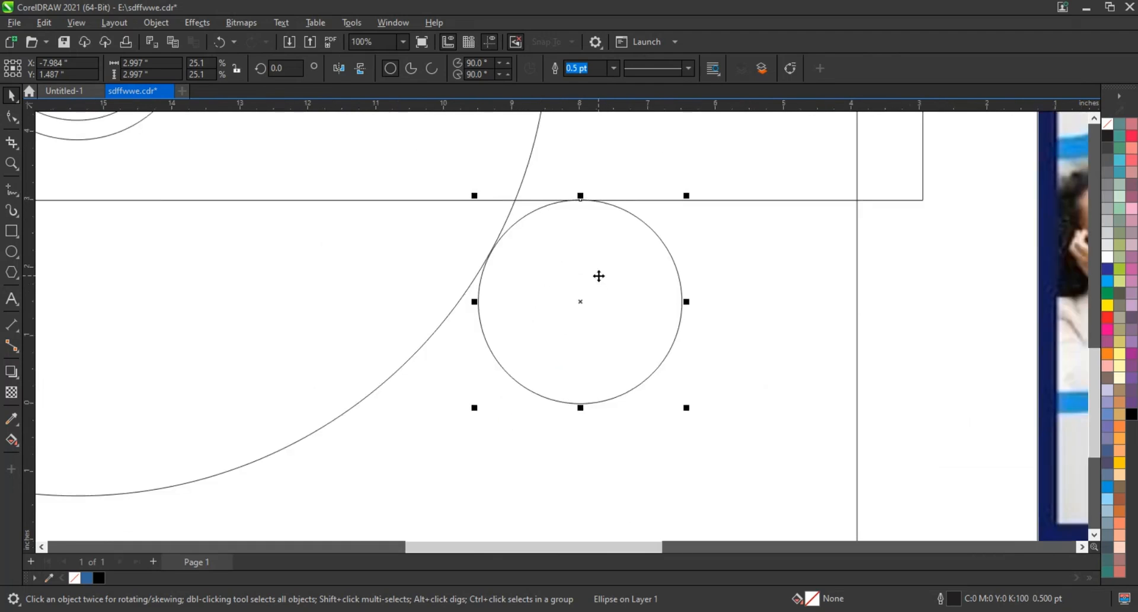
pyautogui.scroll(-3, 598, 276)
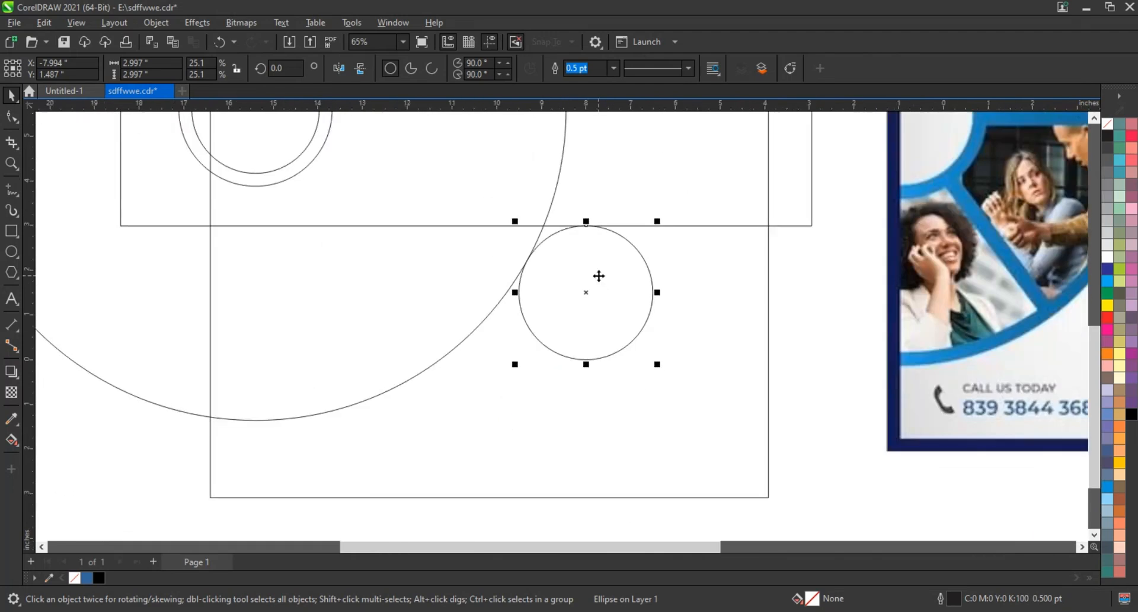
# Nudge the upper small circle left to line up with the lower copy
pyautogui.click(608, 126)
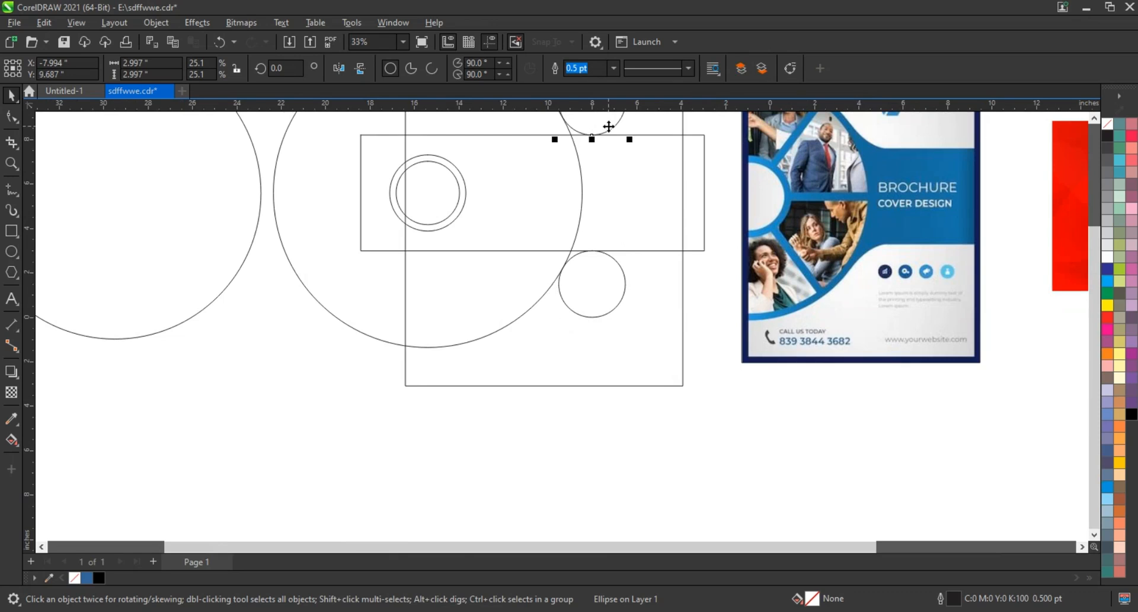
pyautogui.scroll(-2, 444, 364)
pyautogui.moveTo(357, 134); pyautogui.dragTo(804, 424)
pyautogui.hotkey('shift', 'F2')
pyautogui.click(631, 435)
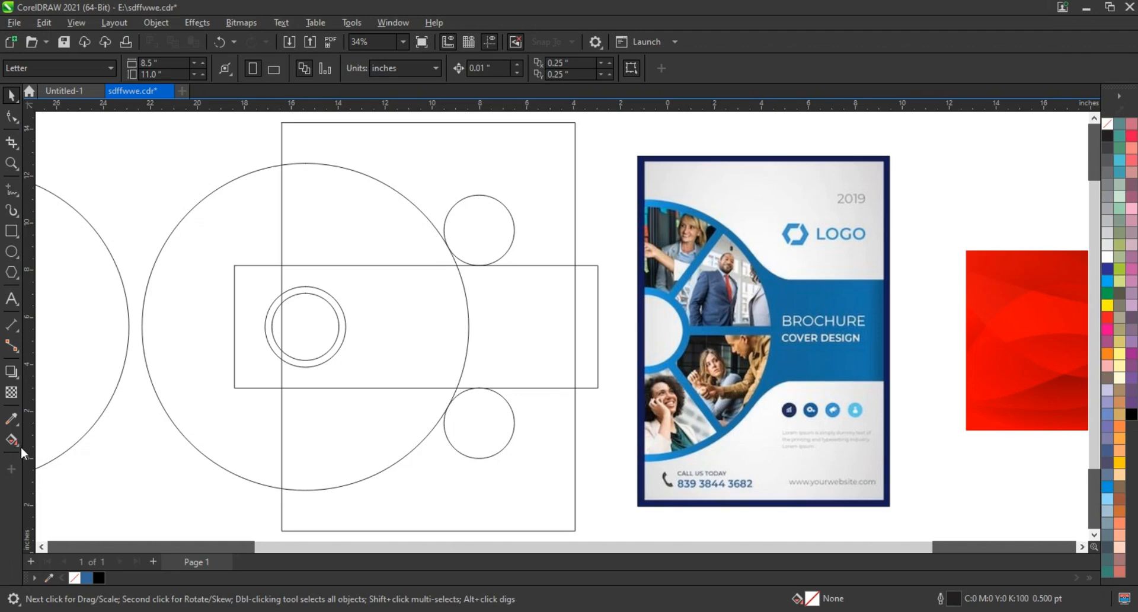
# Smart Fill the two corner gaps beside the small circles and the band area right of the big circle in blue
pyautogui.click(21, 453)
pyautogui.click(65, 458)
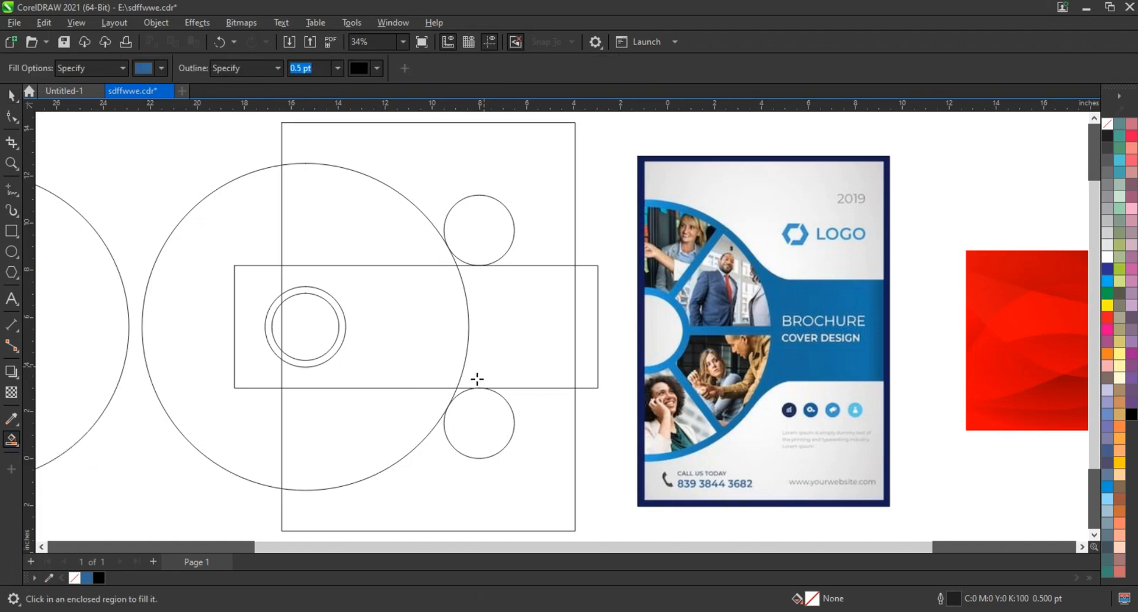
pyautogui.click(459, 392)
pyautogui.click(460, 390)
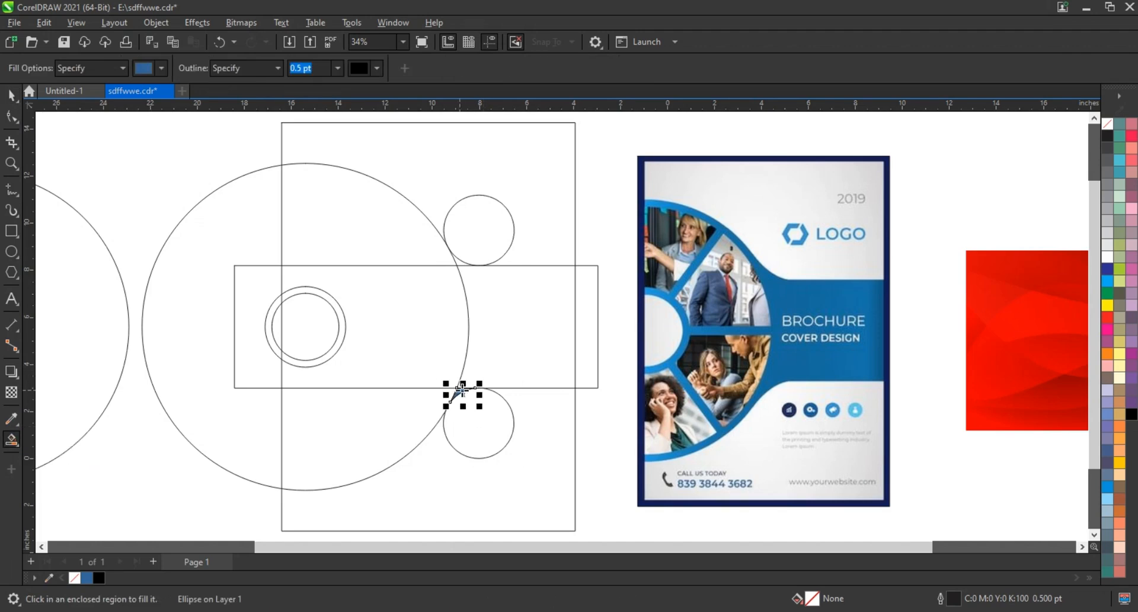
pyautogui.click(460, 265)
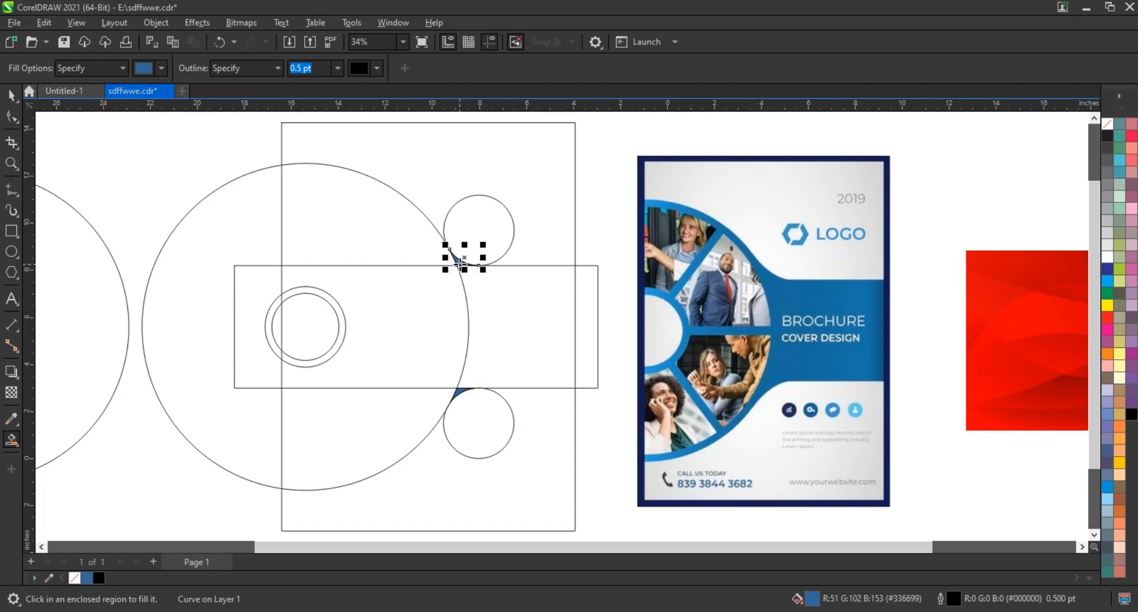
pyautogui.click(487, 317)
# Weld the two blue corner gaps and the band area right of the big circle into one shape
pyautogui.press('space')
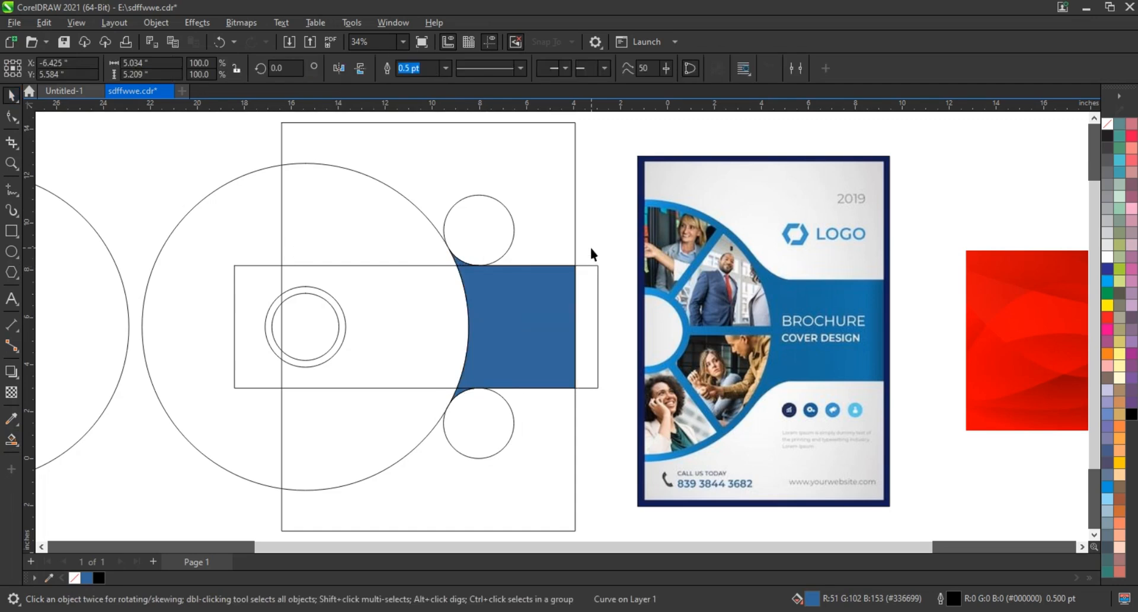
pyautogui.moveTo(591, 241); pyautogui.dragTo(442, 382)
pyautogui.moveTo(399, 412); pyautogui.dragTo(397, 415)
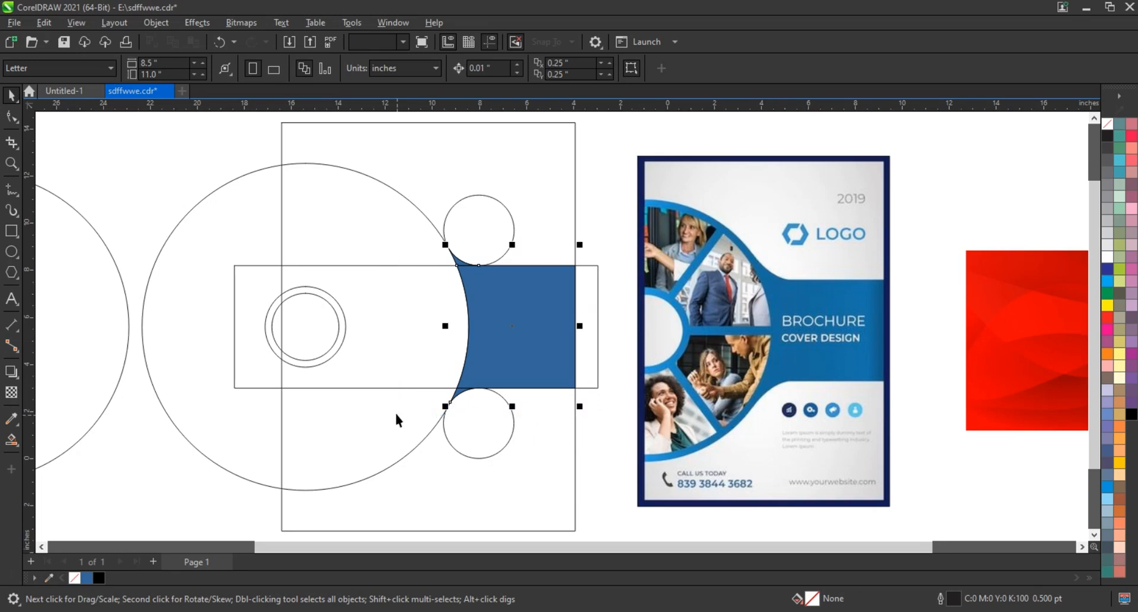
pyautogui.click(595, 206)
# Smart Fill the band, upper and lower areas of the big circle that lie inside the page rectangle in blue
pyautogui.click(12, 440)
pyautogui.click(417, 353)
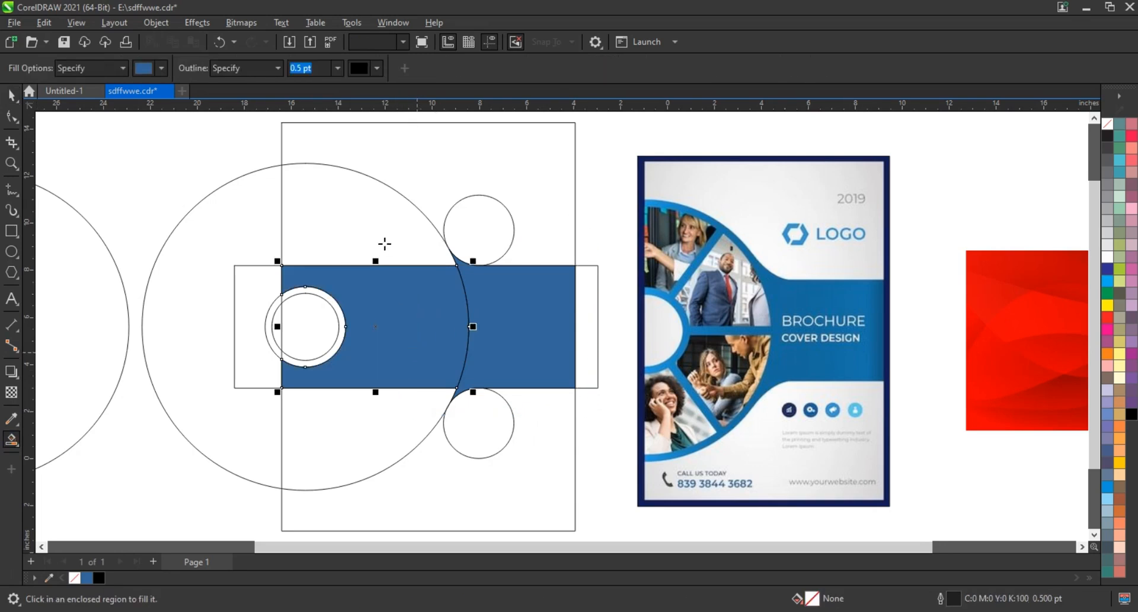
pyautogui.click(384, 244)
pyautogui.click(354, 401)
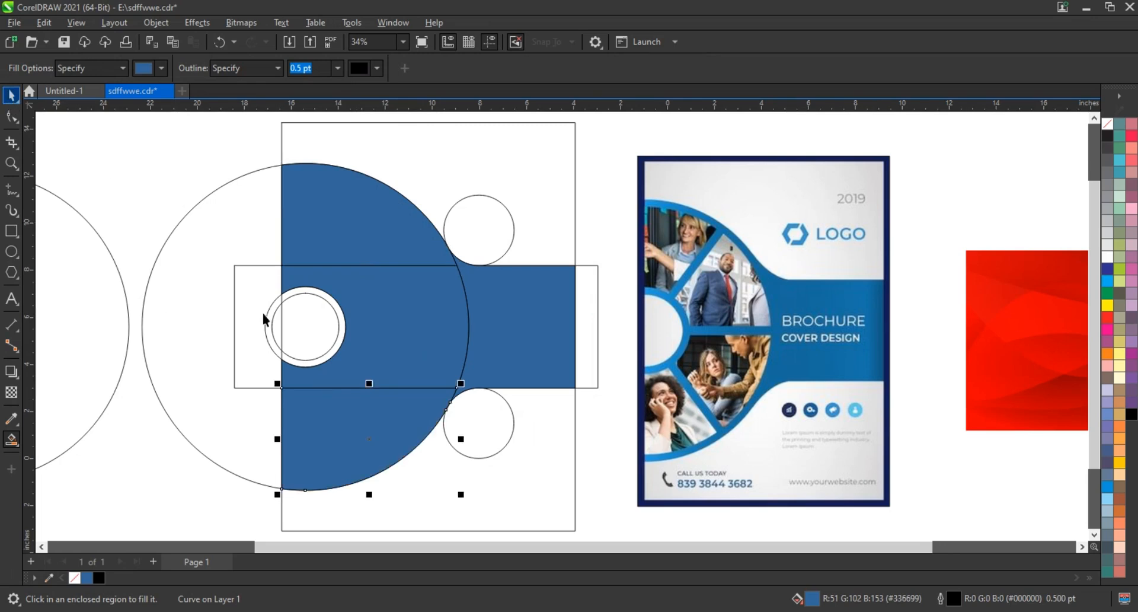
# Weld the four blue pieces of the circle and band into a single shape
pyautogui.keyDown('shift'); pyautogui.click(419, 352); pyautogui.keyUp('shift')
pyautogui.keyDown('shift'); pyautogui.click(362, 228); pyautogui.keyUp('shift')
pyautogui.keyDown('shift'); pyautogui.click(497, 287); pyautogui.keyUp('shift')
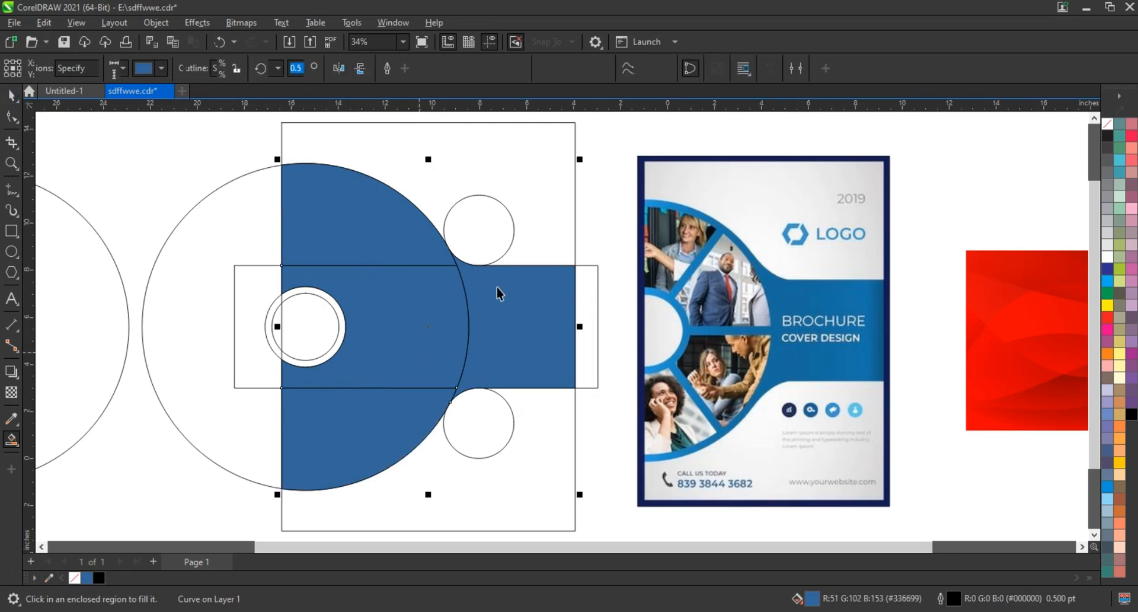
pyautogui.press('space')
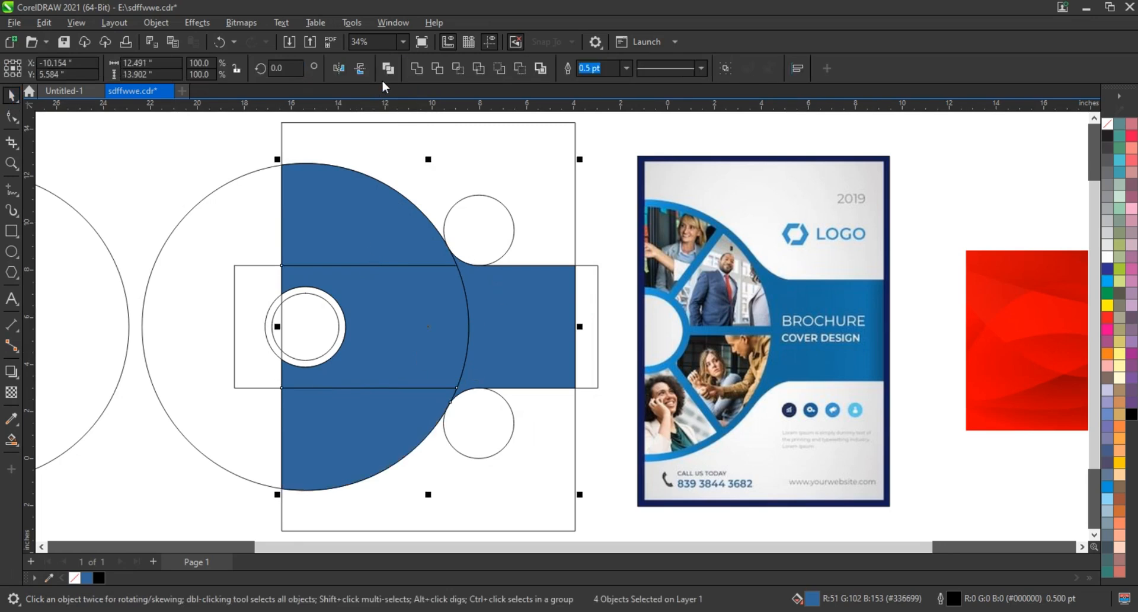
pyautogui.click(415, 70)
pyautogui.click(592, 212)
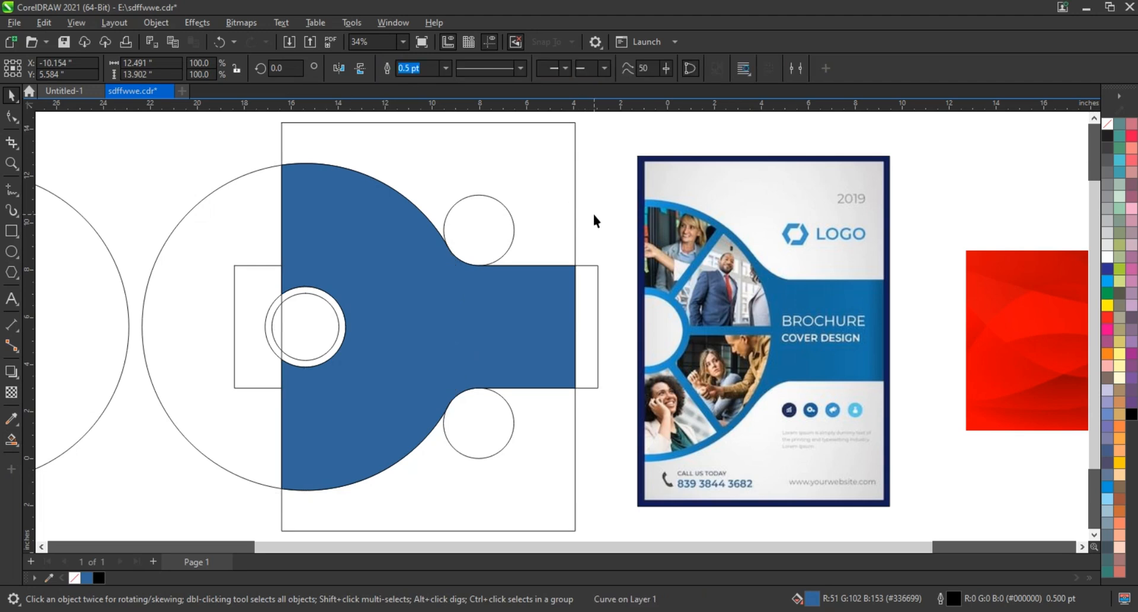
# Delete the two small corner circles above and below the band
pyautogui.click(507, 421)
pyautogui.press('Delete')
pyautogui.click(502, 243)
pyautogui.press('Delete')
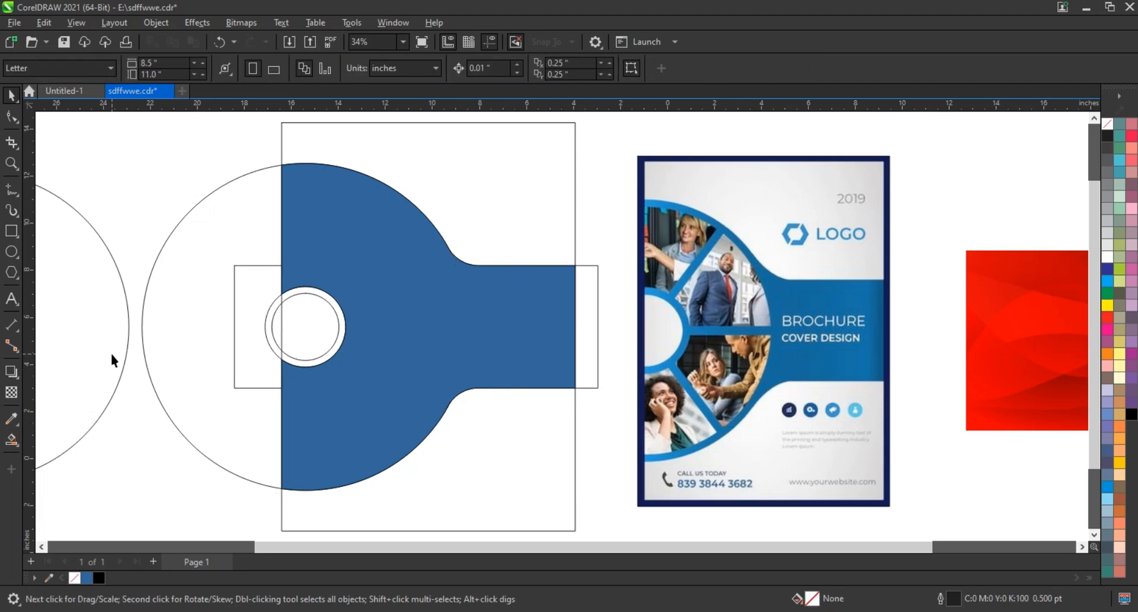
# Move the spare circle onto the big circle, centre the two on each other and bring the inner one to the front
pyautogui.moveTo(111, 354); pyautogui.dragTo(383, 353)
pyautogui.keyDown('shift'); pyautogui.click(301, 162); pyautogui.keyUp('shift')
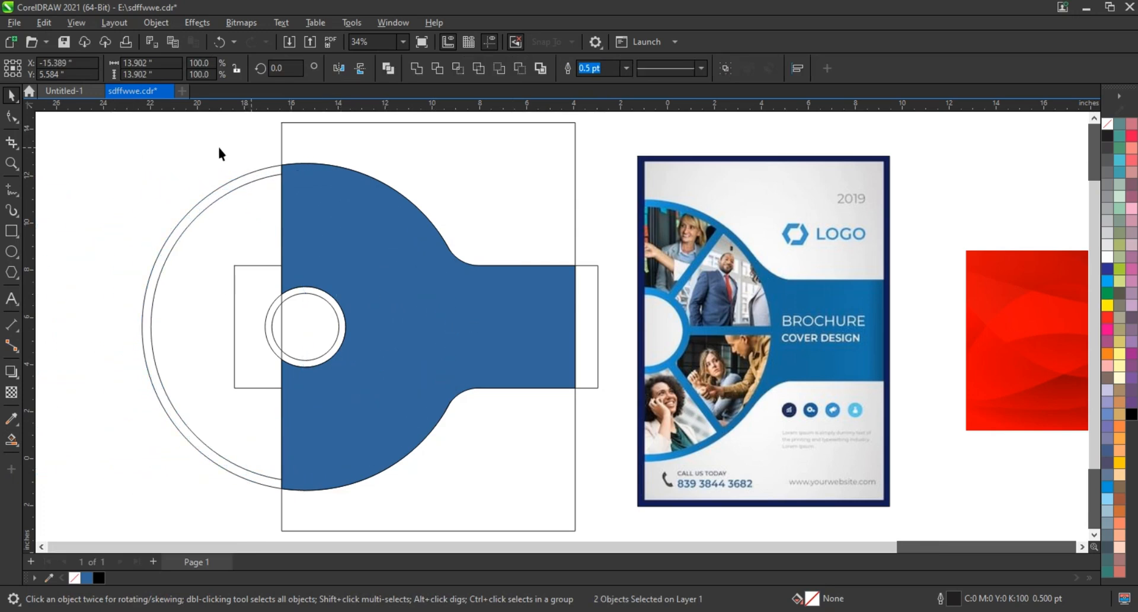
pyautogui.click(241, 186)
pyautogui.hotkey('shift', 'pageup')
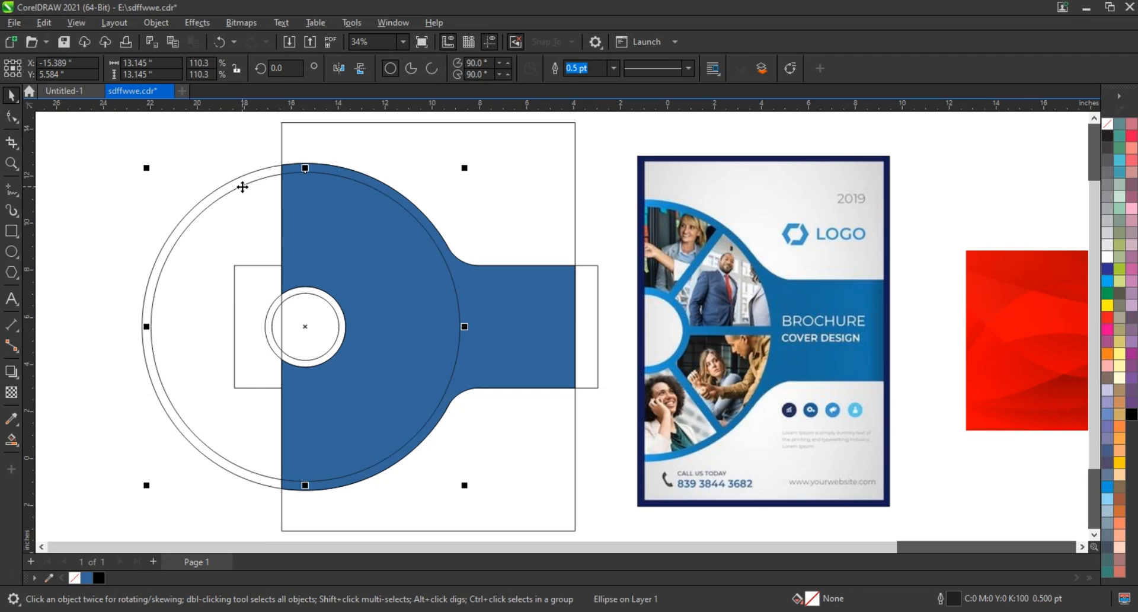
pyautogui.click(148, 185)
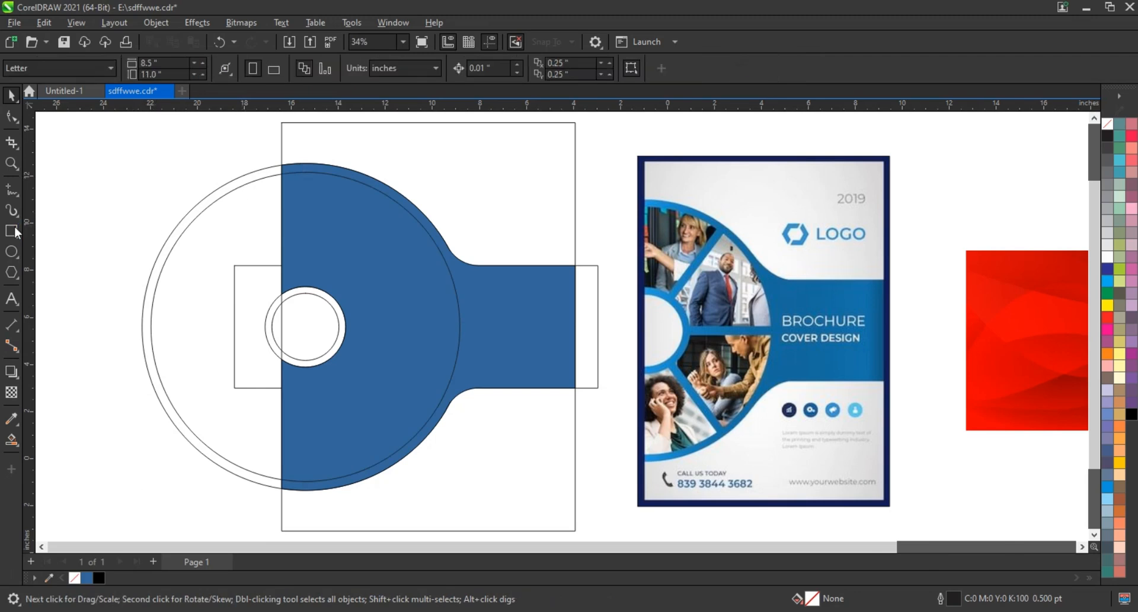
# PowerClip the red wavy background image inside the blue shape and open its contents for editing
pyautogui.rightClick(861, 194)
pyautogui.click(937, 395)
pyautogui.click(555, 325)
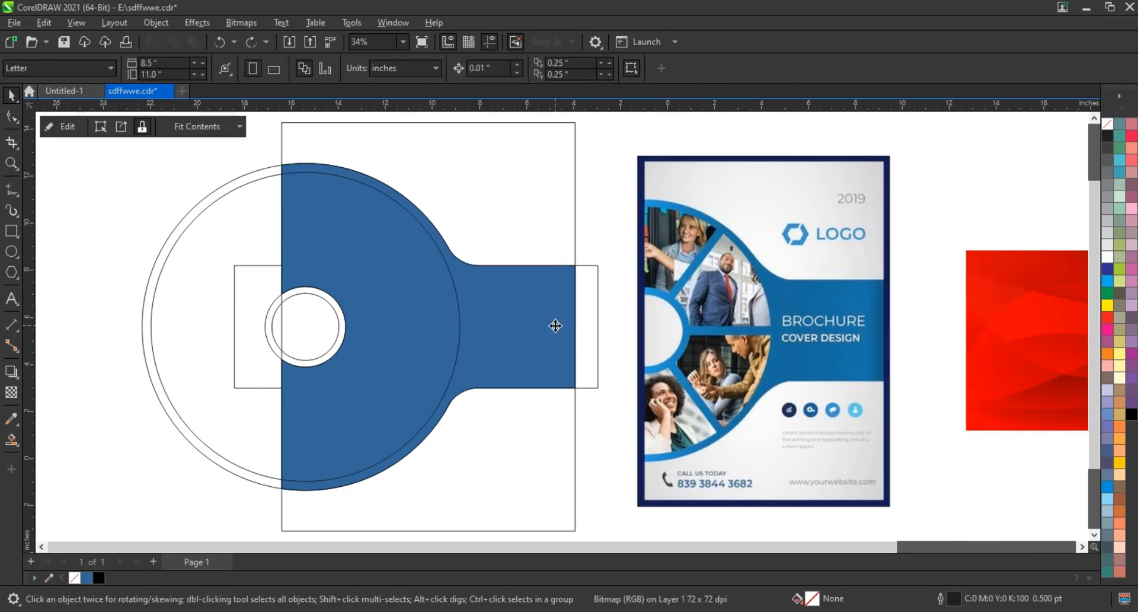
pyautogui.rightClick(555, 326)
pyautogui.click(593, 193)
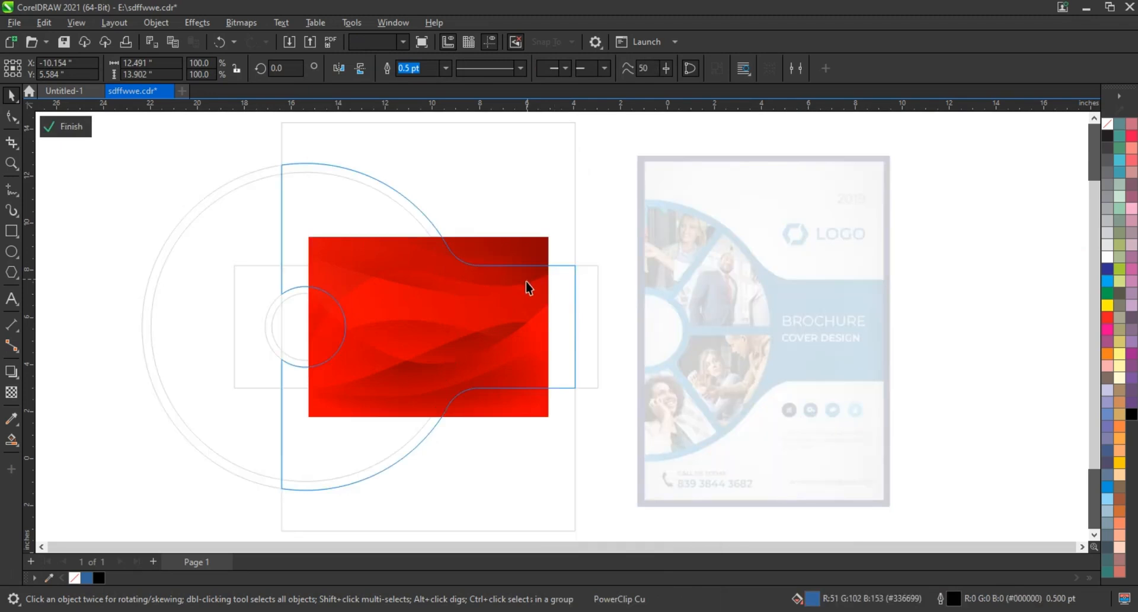
# Enlarge the red image to about 18.8 by 14.1 inches, mirror it horizontally and finish editing the PowerClip
pyautogui.click(529, 289)
pyautogui.moveTo(549, 237); pyautogui.dragTo(654, 133)
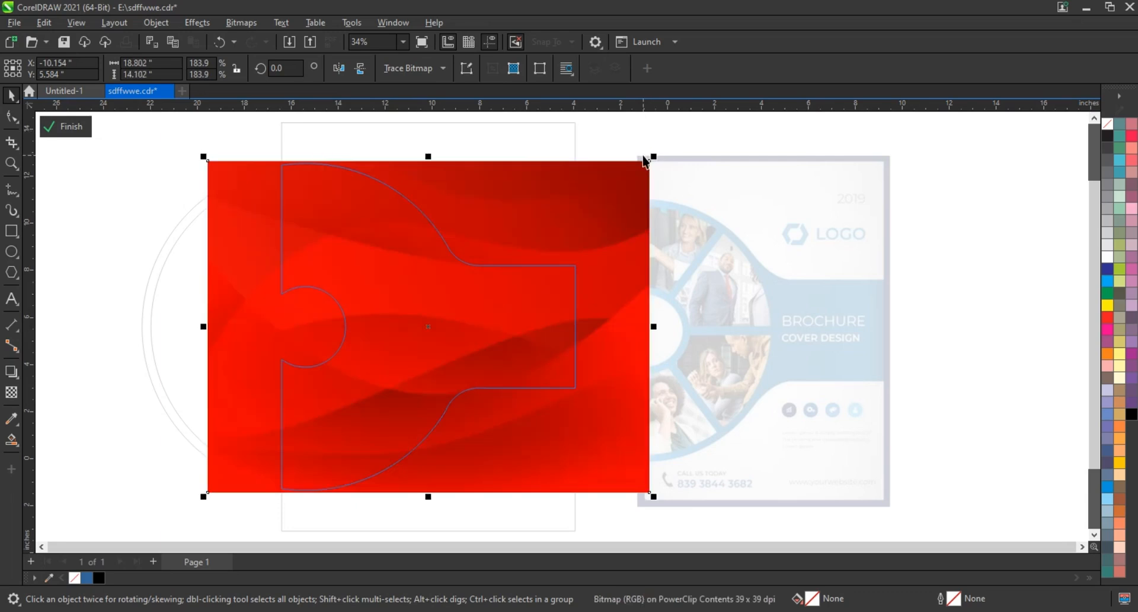
pyautogui.click(341, 69)
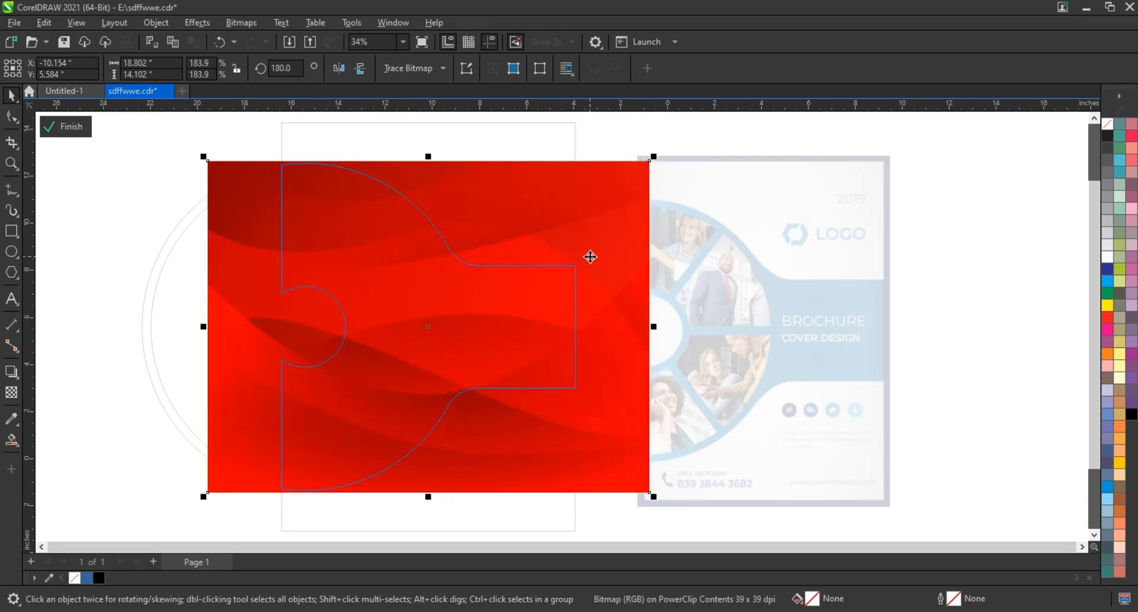
pyautogui.keyDown('ctrl'); pyautogui.click(592, 257); pyautogui.keyUp('ctrl')
pyautogui.click(616, 251)
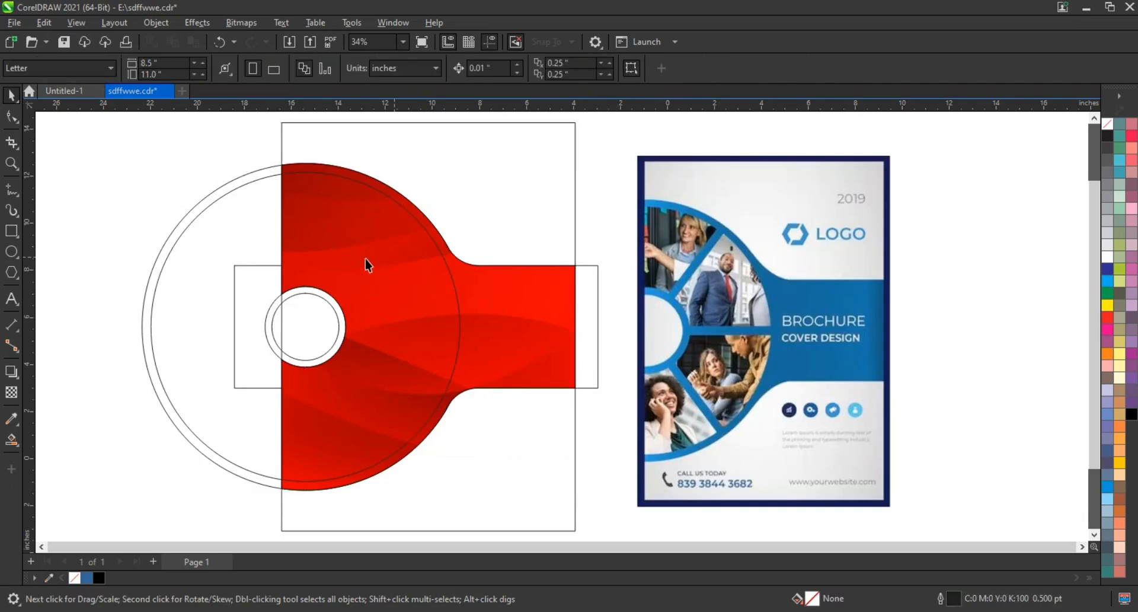
# Draw a thin vertical bar about 0.33 by 14.5 inches across the circle and centre it on the circle
pyautogui.click(13, 230)
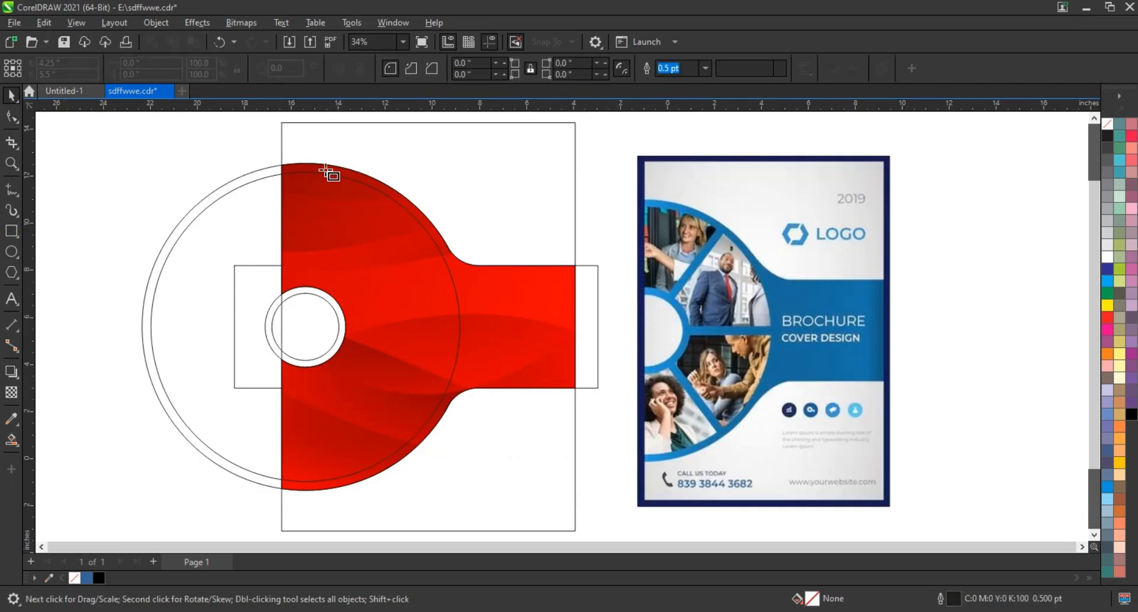
pyautogui.moveTo(283, 158); pyautogui.dragTo(292, 503)
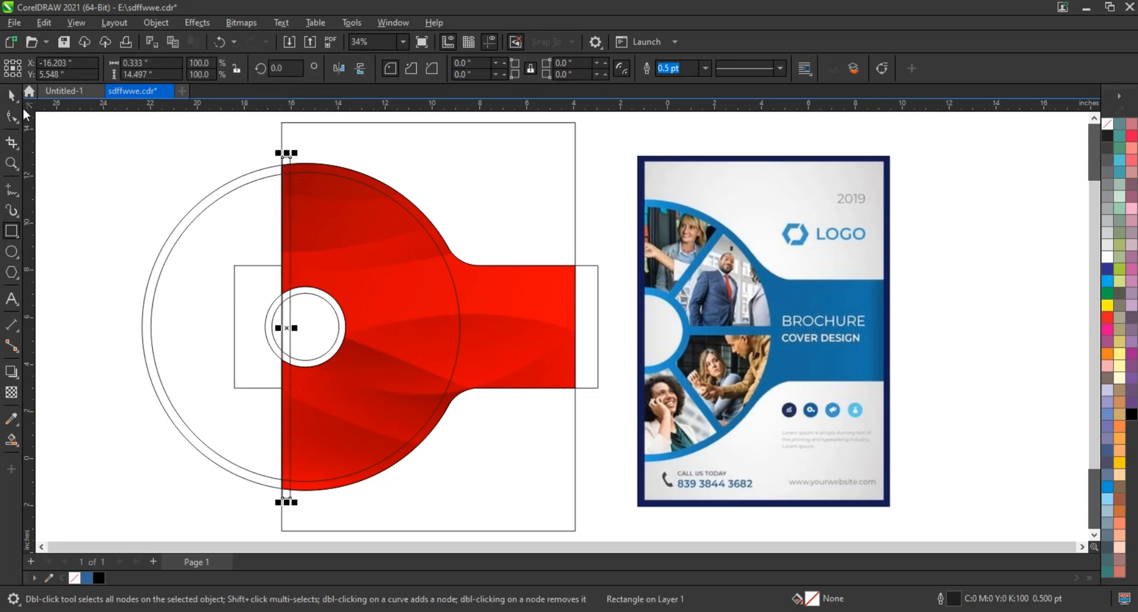
pyautogui.keyDown('shift'); pyautogui.click(310, 173); pyautogui.keyUp('shift')
pyautogui.press('c')
pyautogui.click(204, 153)
pyautogui.click(308, 197)
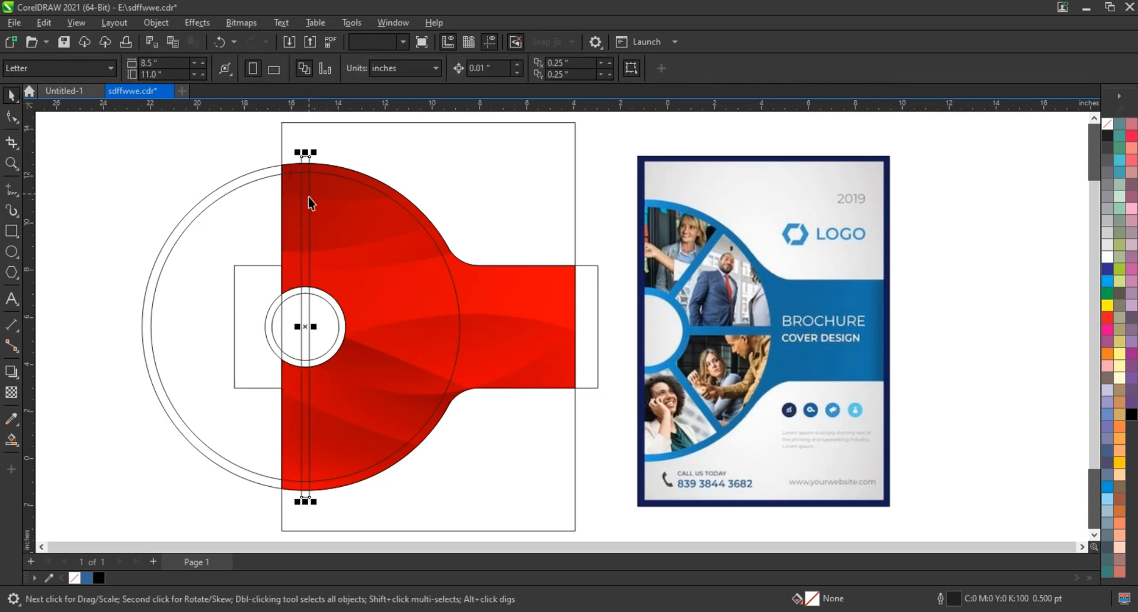
# Rotate the thin bar to 315 degrees and add rotated copies at 270 and 225 degrees
pyautogui.click(309, 196)
pyautogui.moveTo(315, 151); pyautogui.dragTo(401, 237)
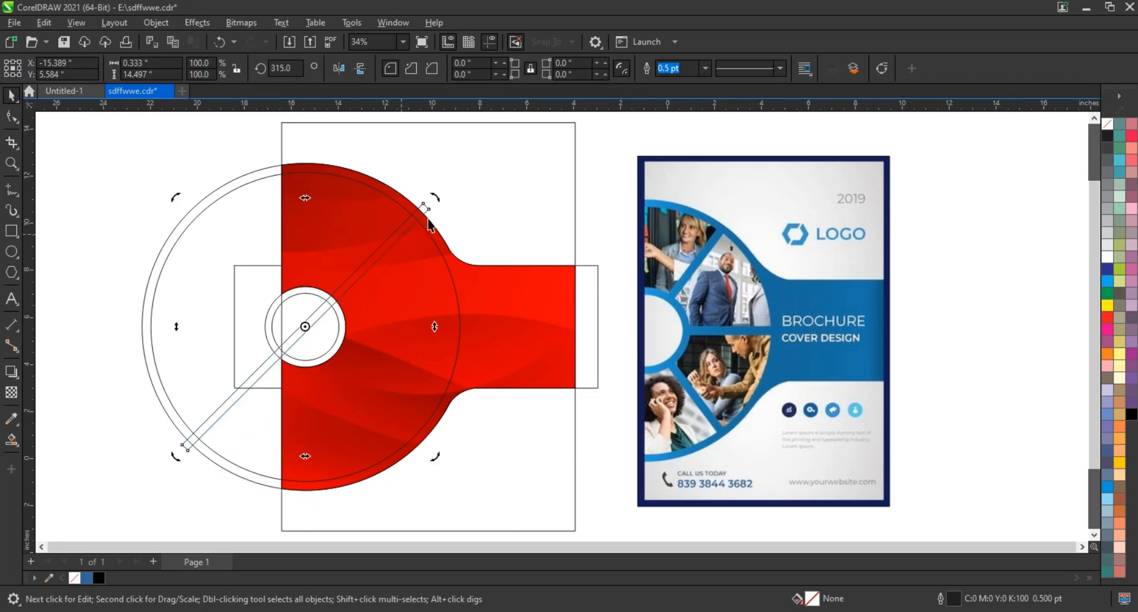
pyautogui.moveTo(434, 193); pyautogui.dragTo(473, 315)
pyautogui.rightClick(473, 315)
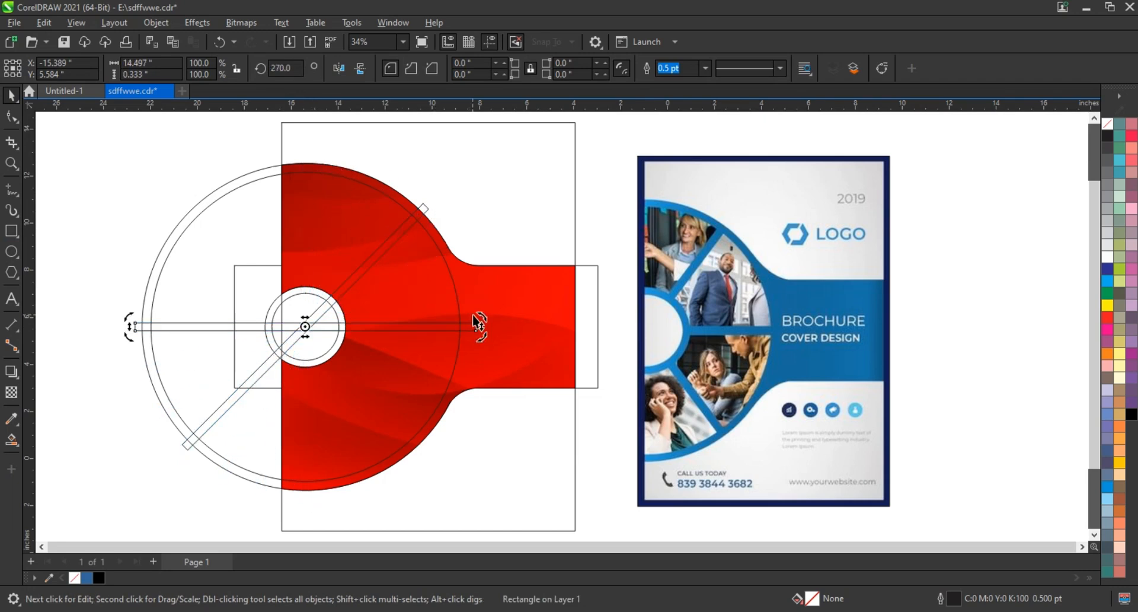
pyautogui.hotkey('ctrl', 'r')
pyautogui.click(121, 289)
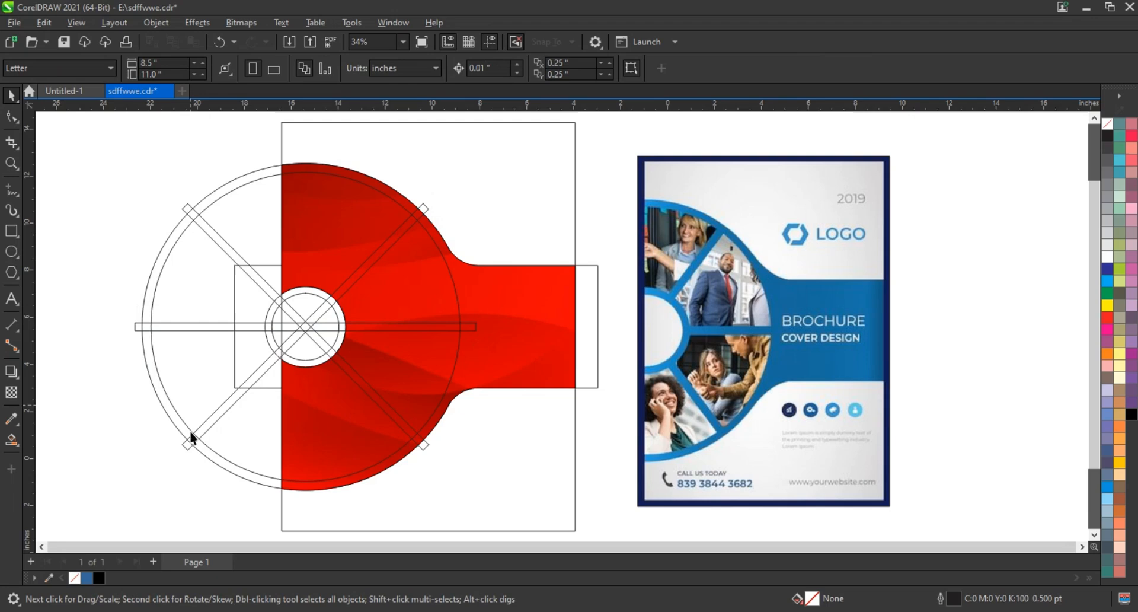
# Smart Fill the four wheel segments between the bars and the inner circle in blue
pyautogui.click(11, 439)
pyautogui.click(314, 256)
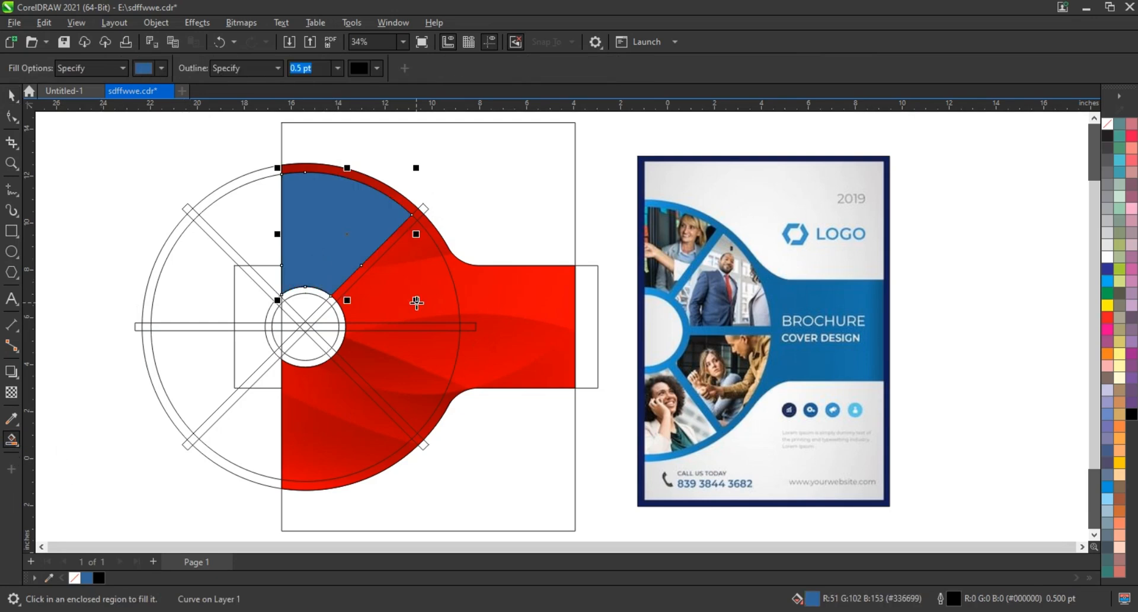
pyautogui.click(416, 297)
pyautogui.click(416, 362)
pyautogui.click(333, 411)
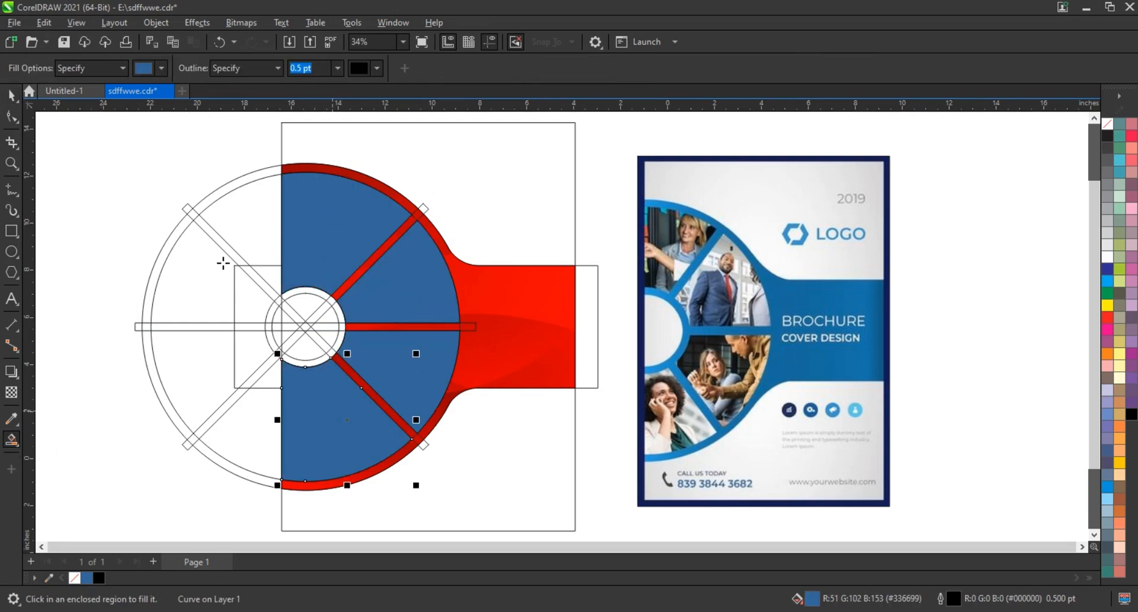
# Delete the two large construction circles, the 225-degree bar and the band rectangle
pyautogui.click(11, 96)
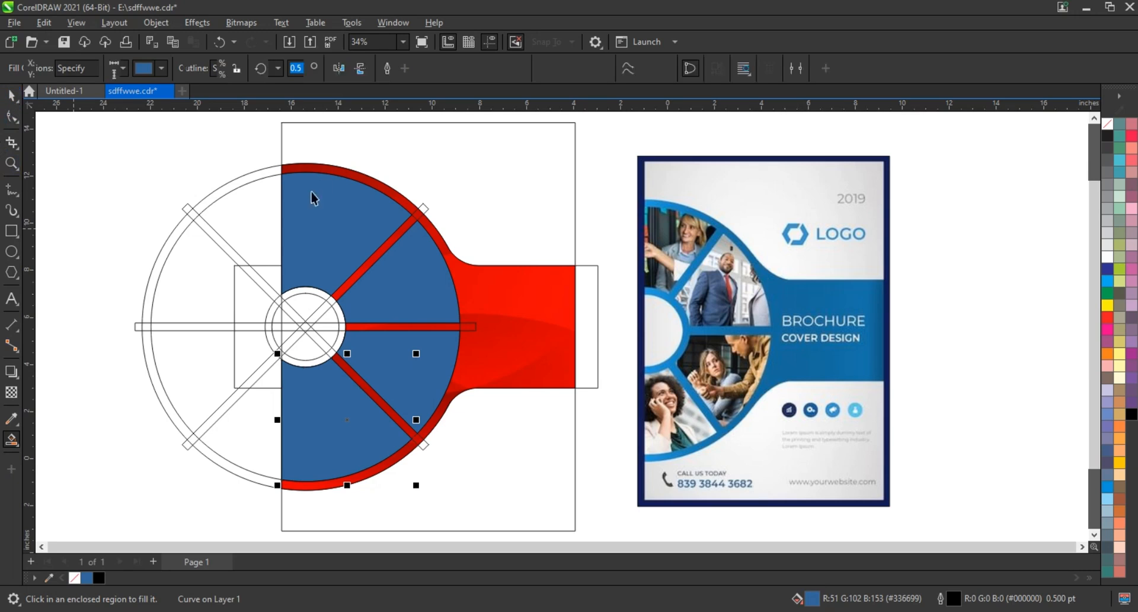
pyautogui.click(205, 213)
pyautogui.press('Delete')
pyautogui.click(241, 277)
pyautogui.press('Delete')
pyautogui.click(246, 272)
pyautogui.press('Delete')
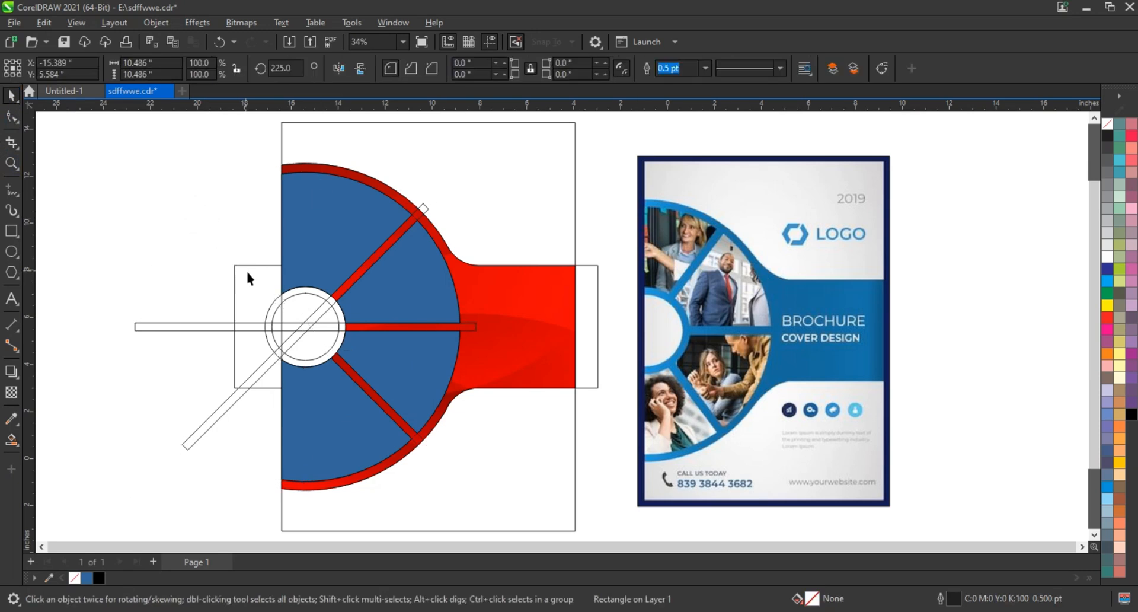
pyautogui.click(248, 275)
pyautogui.press('Delete')
# Delete the horizontal and remaining diagonal bars and the two small circles at the wheel's centre
pyautogui.click(238, 326)
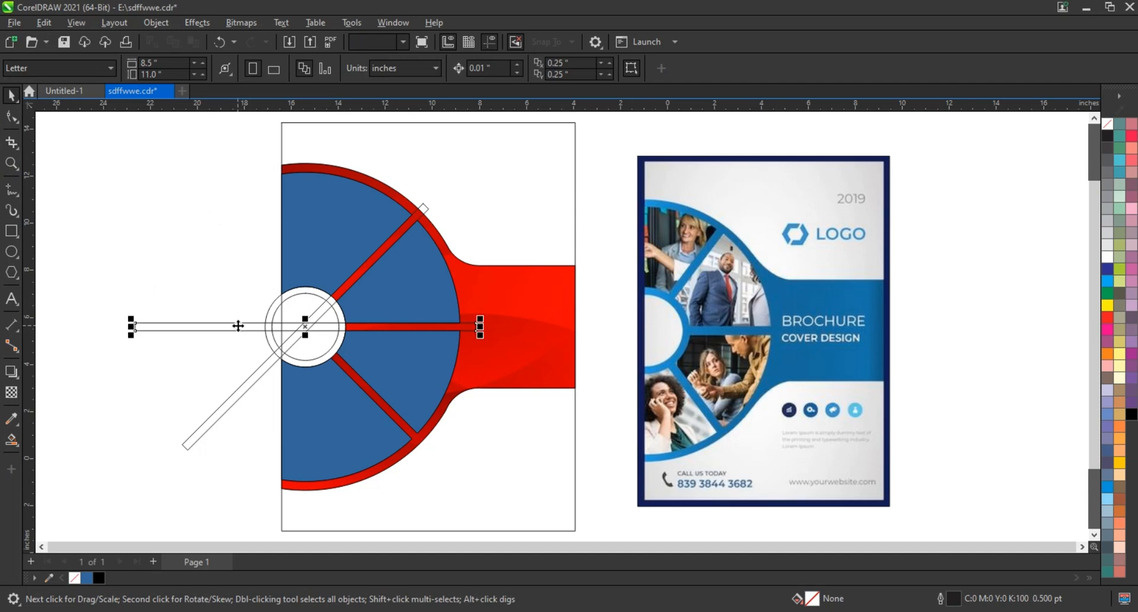
pyautogui.press('Delete')
pyautogui.click(272, 332)
pyautogui.press('Delete')
pyautogui.click(268, 337)
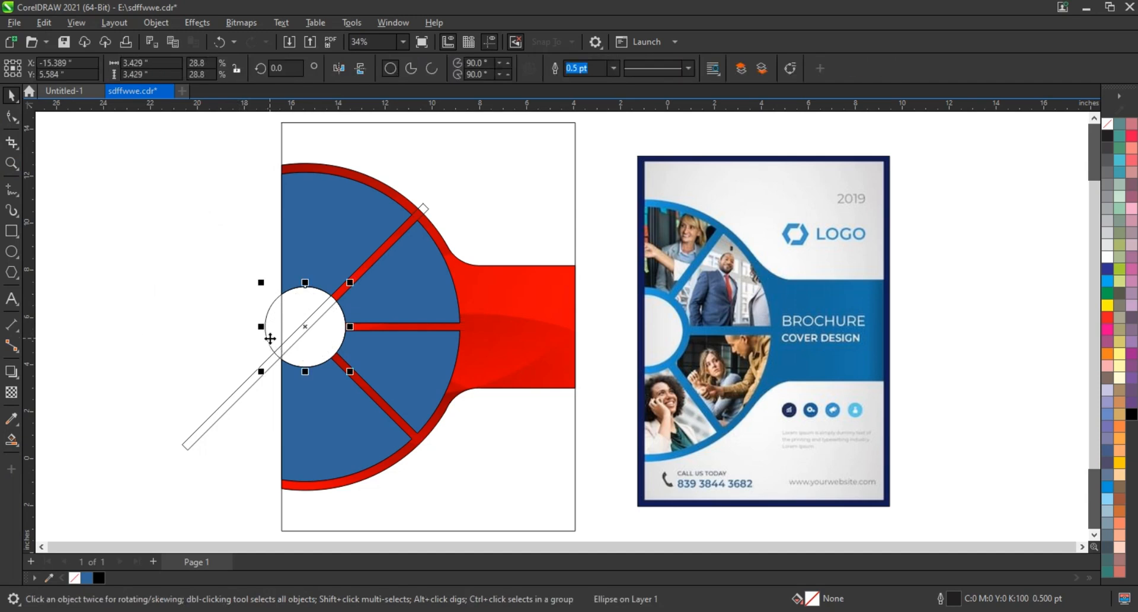
pyautogui.press('Delete')
pyautogui.click(268, 358)
pyautogui.press('Delete')
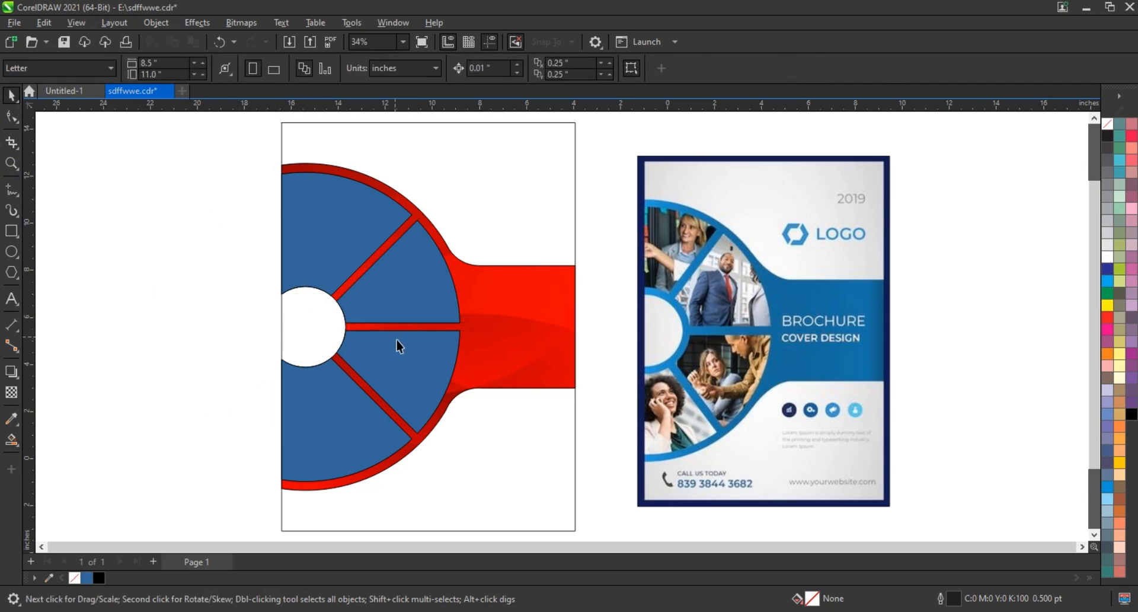
# Try a white fill on the four blue wheel segments and give them a white outline
pyautogui.click(397, 339)
pyautogui.keyDown('shift'); pyautogui.click(406, 289); pyautogui.keyUp('shift')
pyautogui.keyDown('shift'); pyautogui.click(326, 393); pyautogui.keyUp('shift')
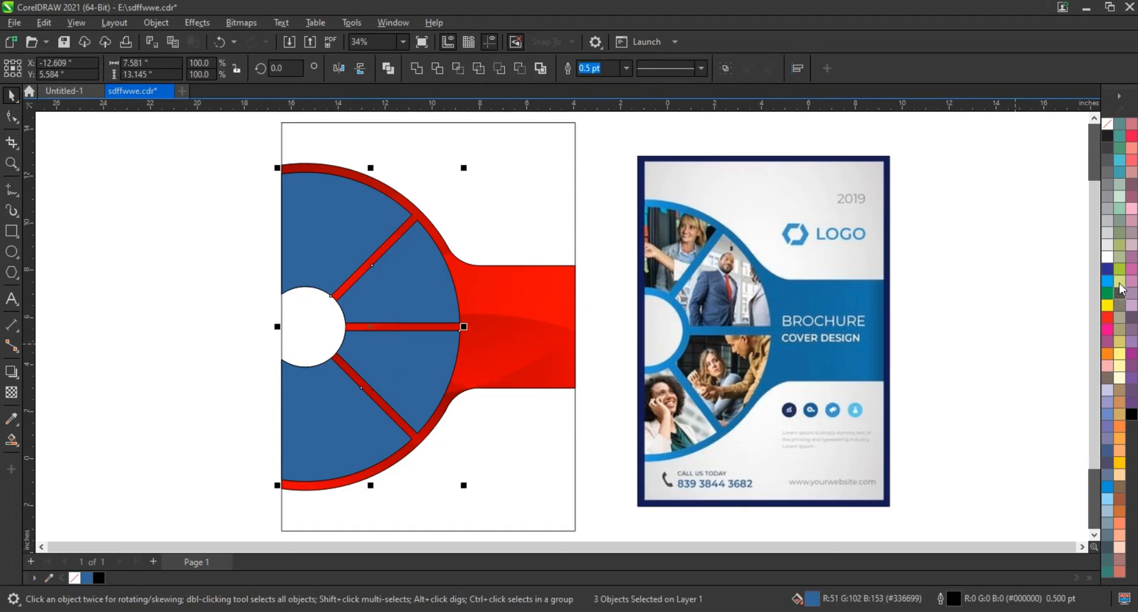
pyautogui.click(1112, 261)
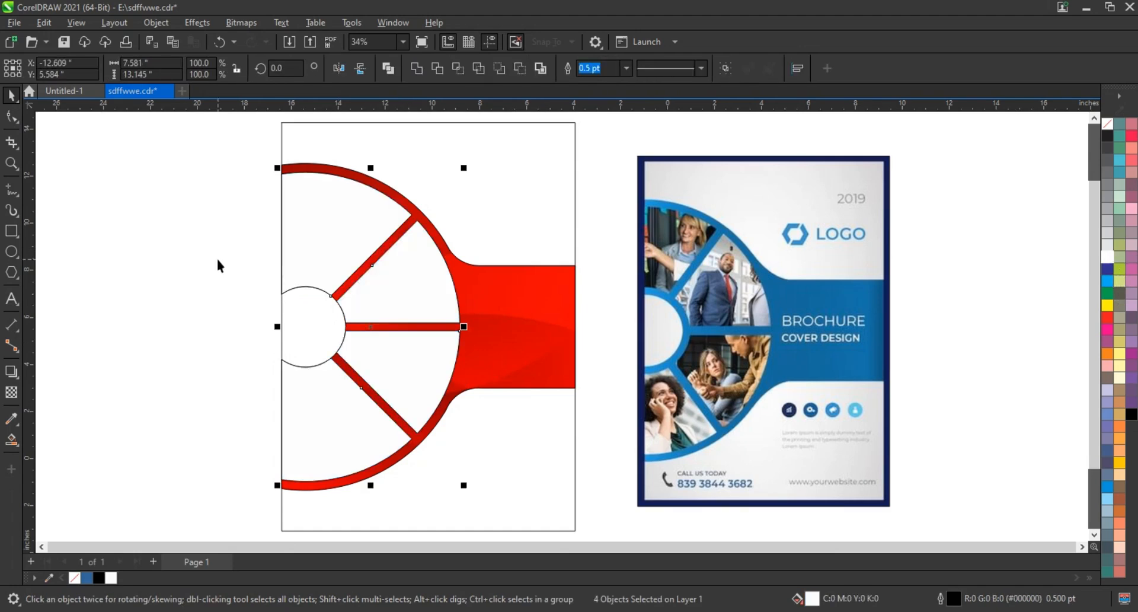
pyautogui.rightClick(1110, 130)
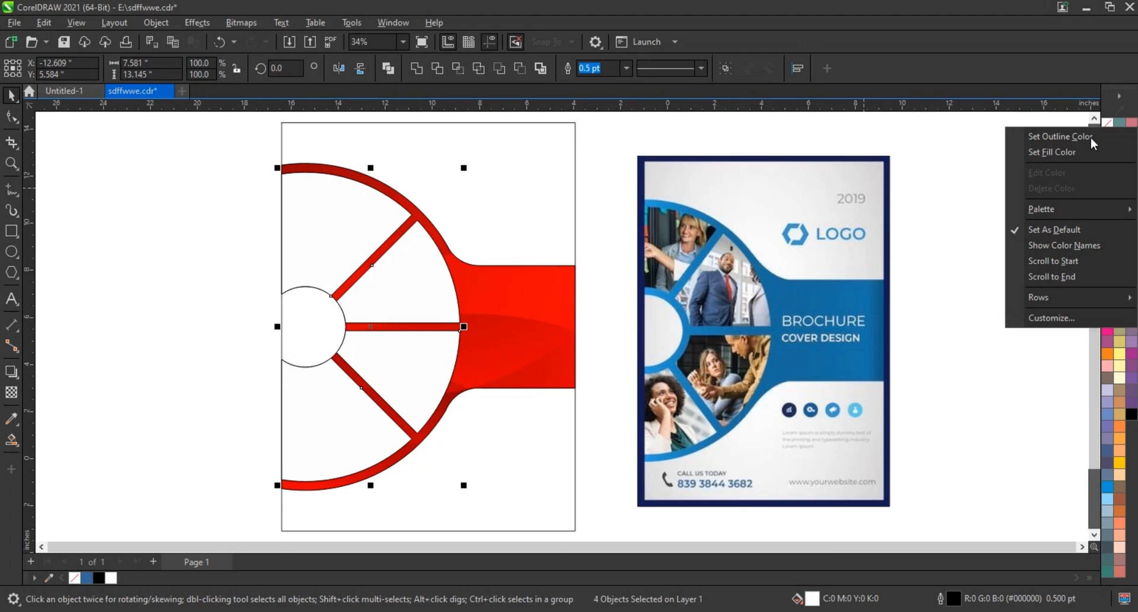
pyautogui.click(1060, 136)
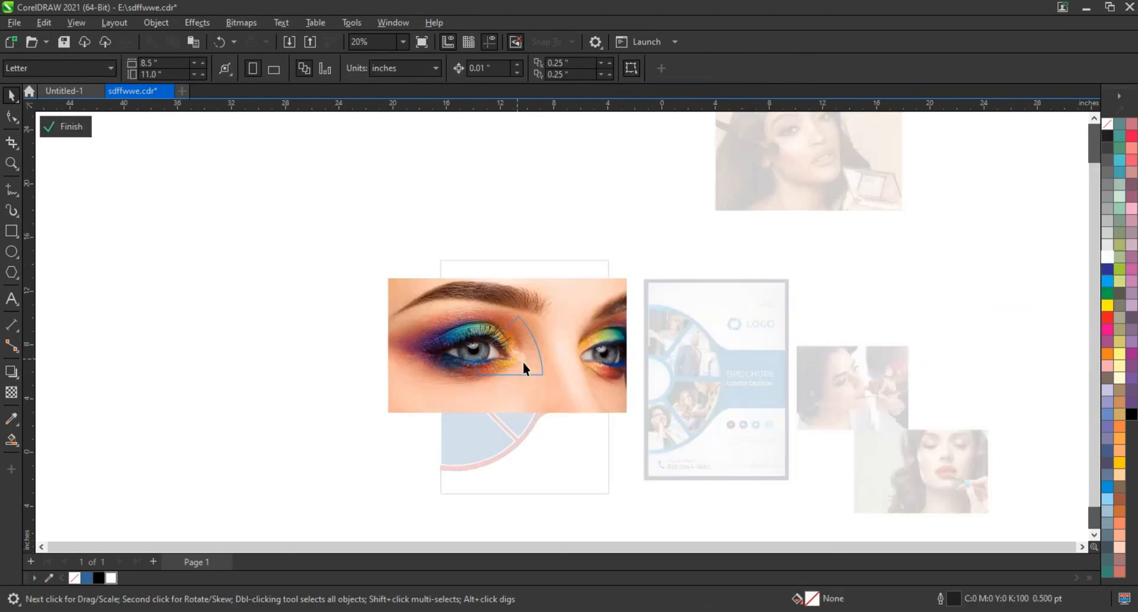
# Resize and reposition the eye makeup photo within the upper middle wheel segment and finish editing its PowerClip
pyautogui.click(523, 367)
pyautogui.moveTo(642, 421); pyautogui.dragTo(575, 368)
pyautogui.keyDown('ctrl'); pyautogui.click(617, 449); pyautogui.keyUp('ctrl')
# PowerClip the red lipstick photo into the topmost wheel segment, scale it to about 8.8 by 5.5 inches and finish editing
pyautogui.click(889, 471)
pyautogui.click(467, 333)
pyautogui.keyDown('ctrl'); pyautogui.click(467, 333); pyautogui.keyUp('ctrl')
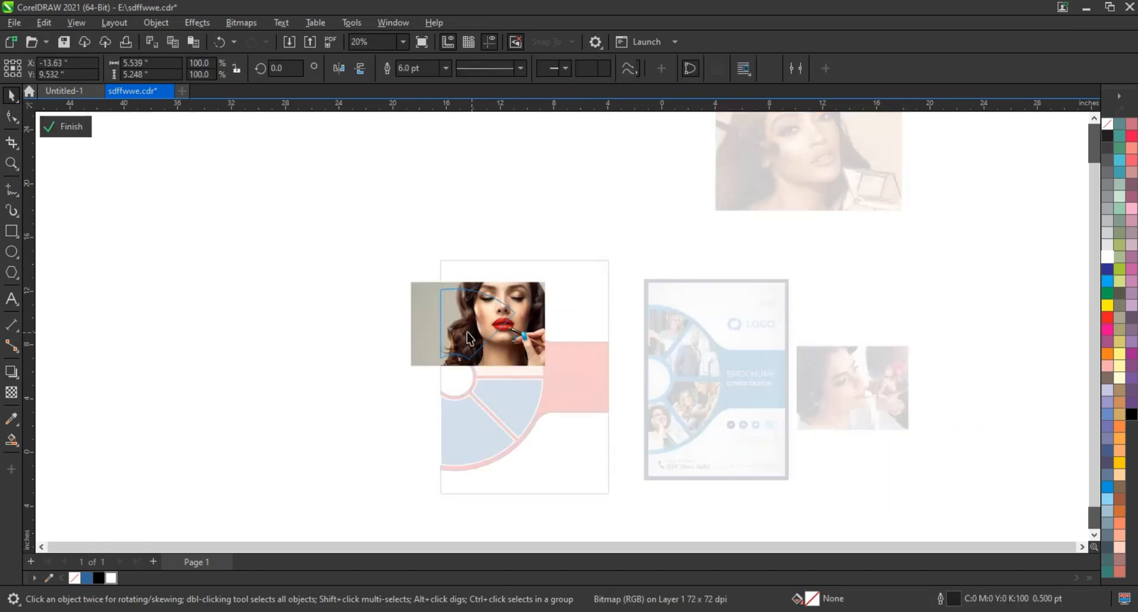
pyautogui.click(470, 338)
pyautogui.moveTo(382, 372); pyautogui.dragTo(399, 363)
pyautogui.keyDown('ctrl'); pyautogui.click(380, 354); pyautogui.keyUp('ctrl')
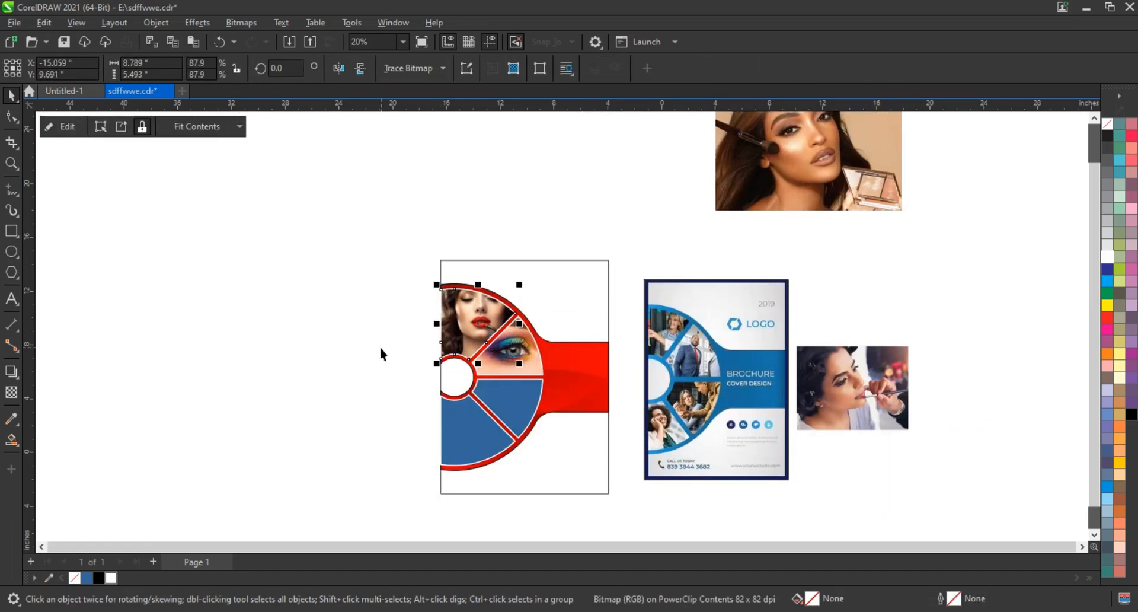
# PowerClip the photo of the woman applying lip colour into the lowest wheel segment, fit it over the segment and finish editing
pyautogui.click(381, 351)
pyautogui.click(852, 388)
pyautogui.click(467, 433)
pyautogui.keyDown('ctrl'); pyautogui.click(468, 434); pyautogui.keyUp('ctrl')
pyautogui.click(496, 444)
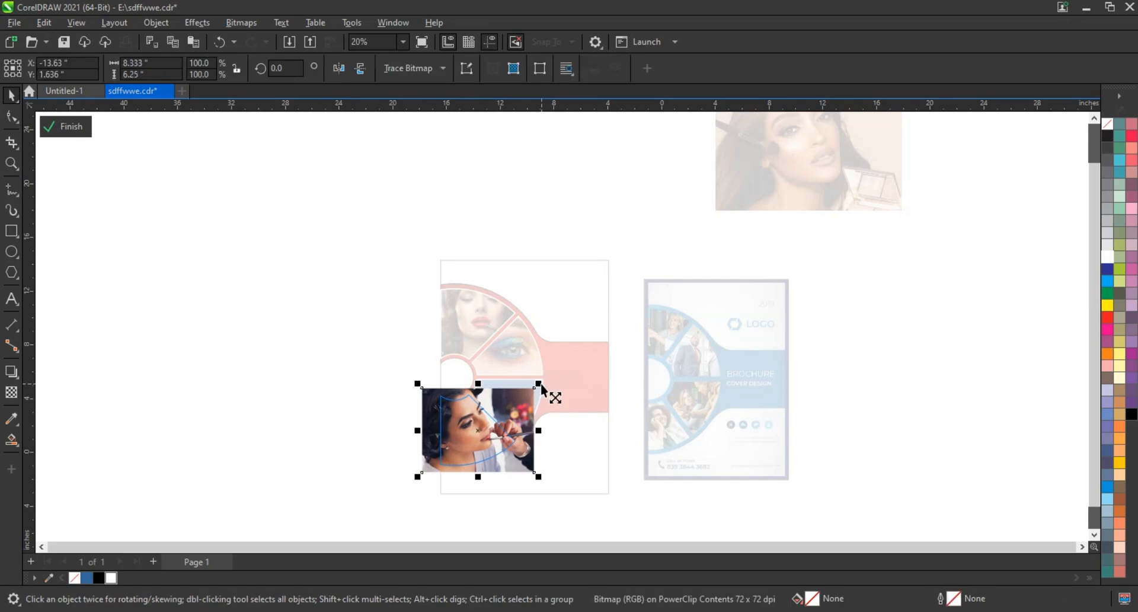
pyautogui.moveTo(541, 384); pyautogui.dragTo(537, 389)
pyautogui.keyDown('ctrl'); pyautogui.click(621, 321); pyautogui.keyUp('ctrl')
# PowerClip the makeup brush and palette photo into the lower middle wheel segment, reposition it over the segment and finish editing
pyautogui.click(826, 172)
pyautogui.click(517, 395)
pyautogui.keyDown('ctrl'); pyautogui.click(516, 398); pyautogui.keyUp('ctrl')
pyautogui.click(517, 399)
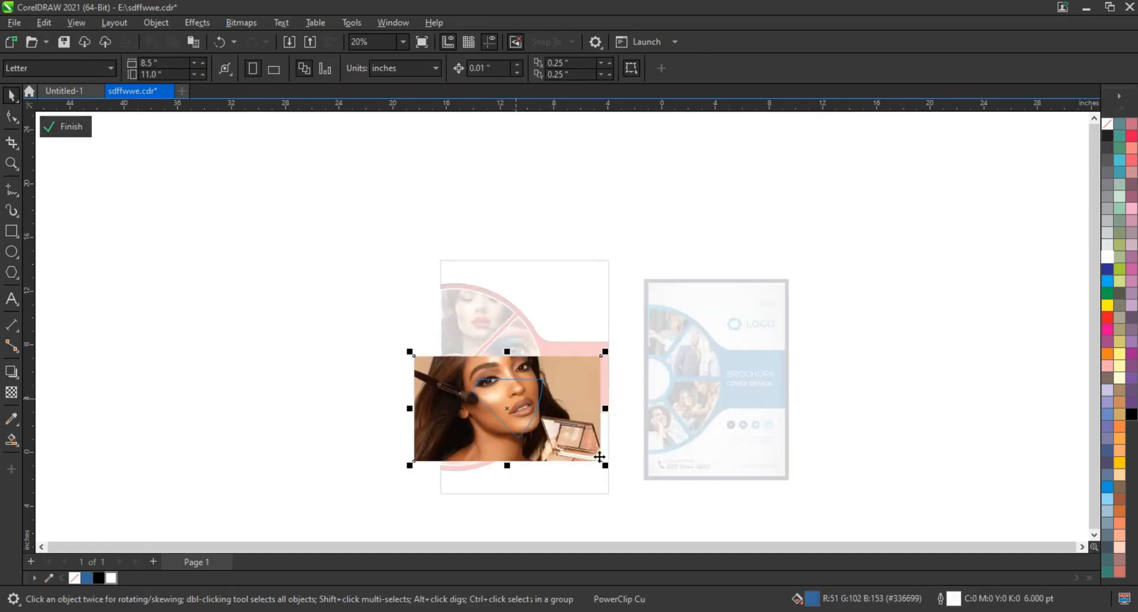
pyautogui.moveTo(600, 458); pyautogui.dragTo(579, 469)
pyautogui.keyDown('ctrl'); pyautogui.click(457, 305); pyautogui.keyUp('ctrl')
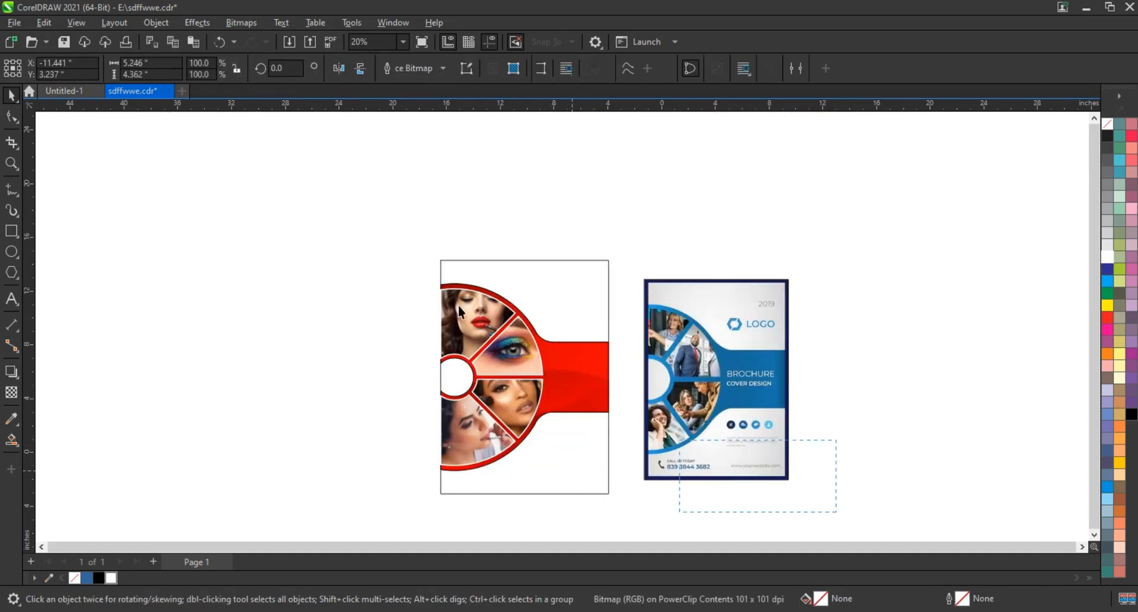
pyautogui.click(460, 310)
# Edit the cover page's PowerClip and draw a rectangle about 13.6 by 7.05 inches across the page's lower part
pyautogui.scroll(3, 689, 447)
pyautogui.moveTo(190, 153); pyautogui.dragTo(439, 499)
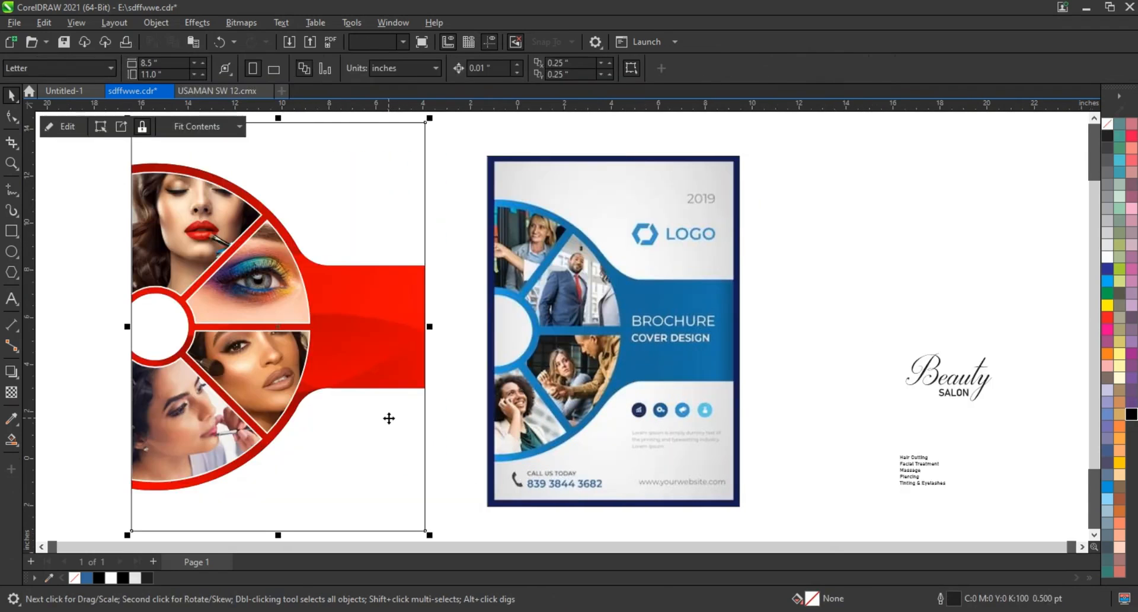
pyautogui.rightClick(389, 419)
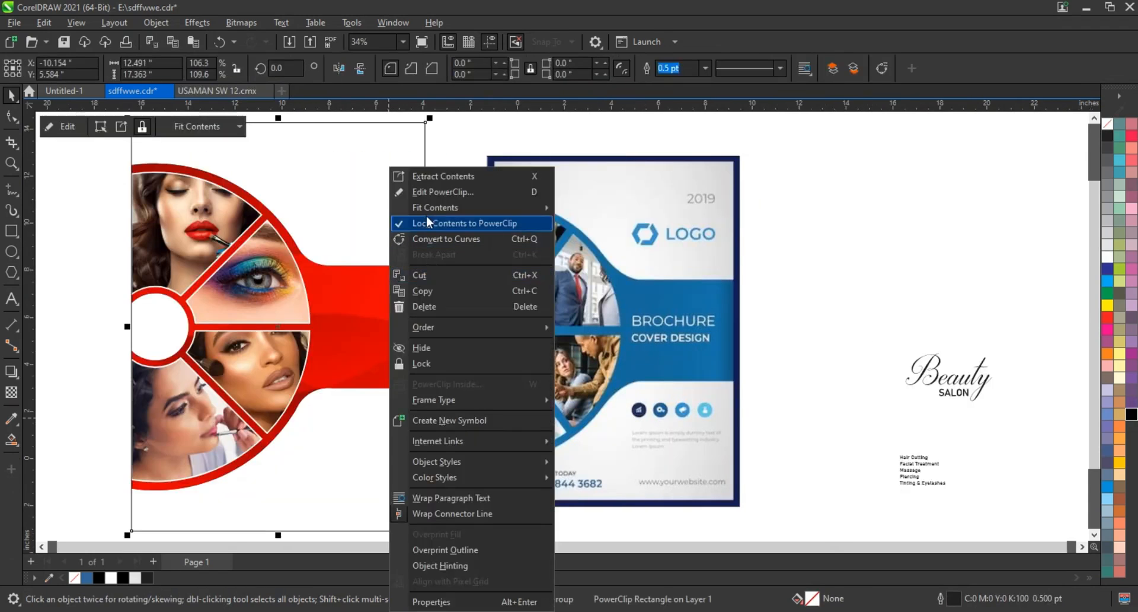
pyautogui.click(418, 187)
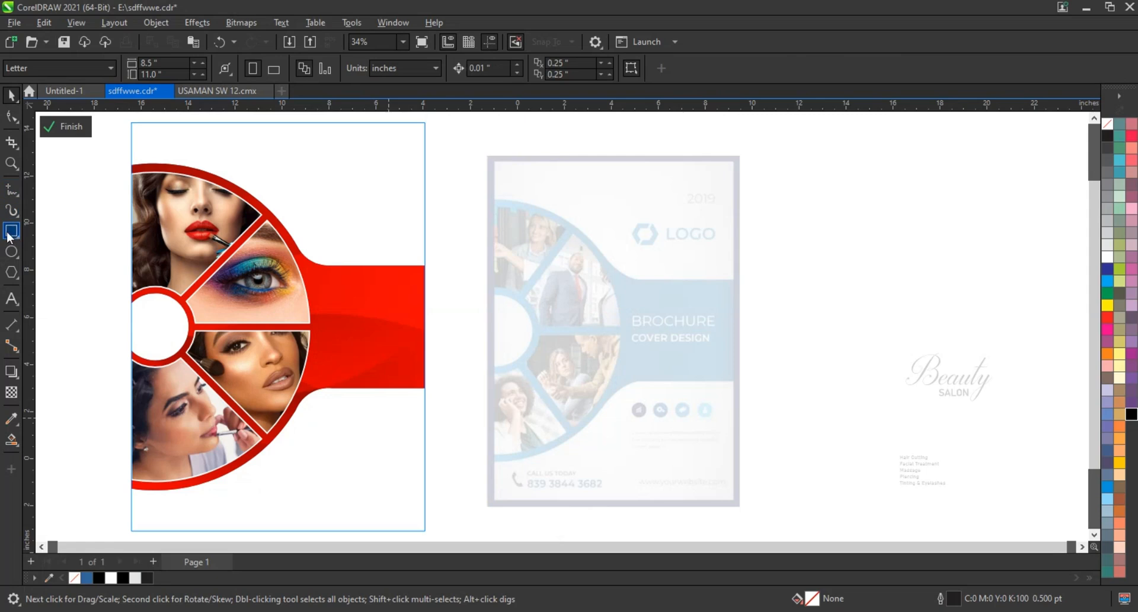
pyautogui.click(11, 231)
pyautogui.moveTo(118, 377); pyautogui.dragTo(438, 517)
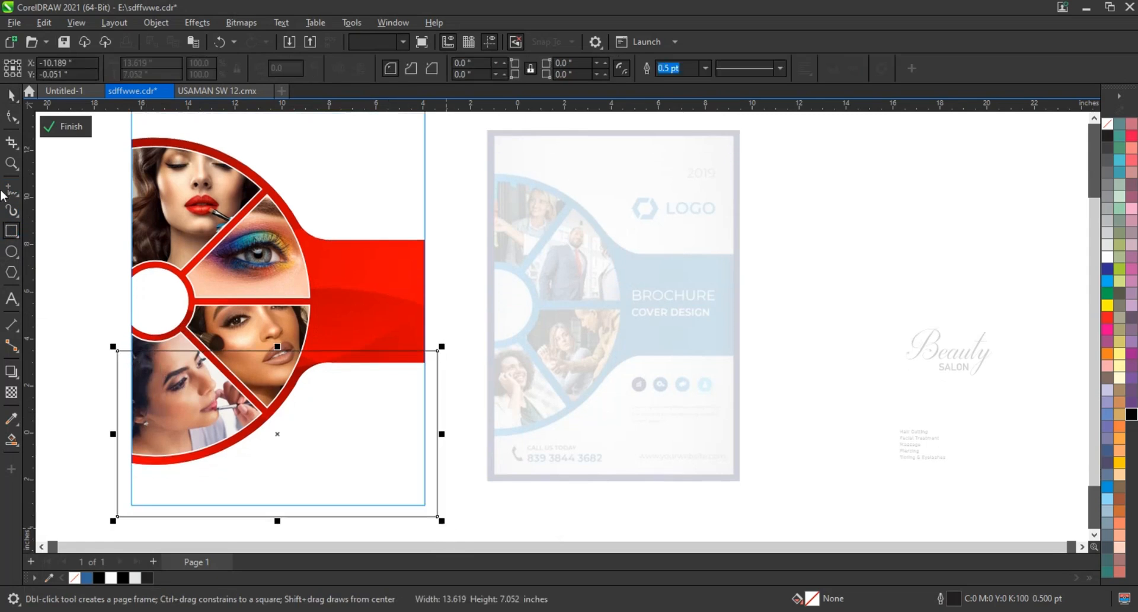
# Fill the rectangle with C:100 M:100 Y:100 K:100 black, place it behind the wheel and band, and finish editing the PowerClip
pyautogui.click(1131, 414)
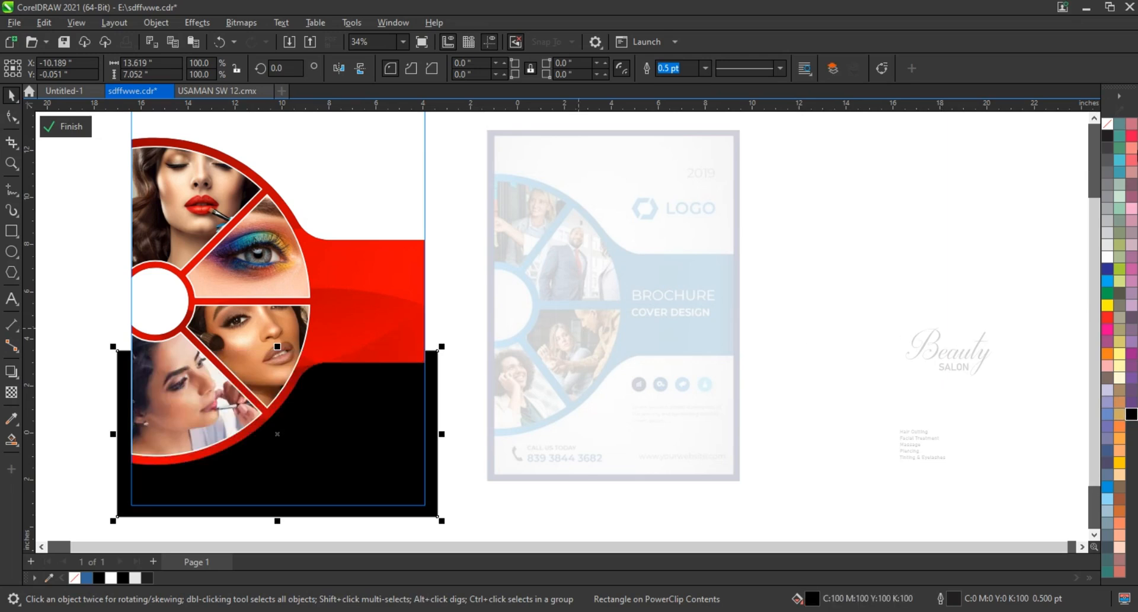
pyautogui.rightClick(1114, 130)
pyautogui.click(1095, 135)
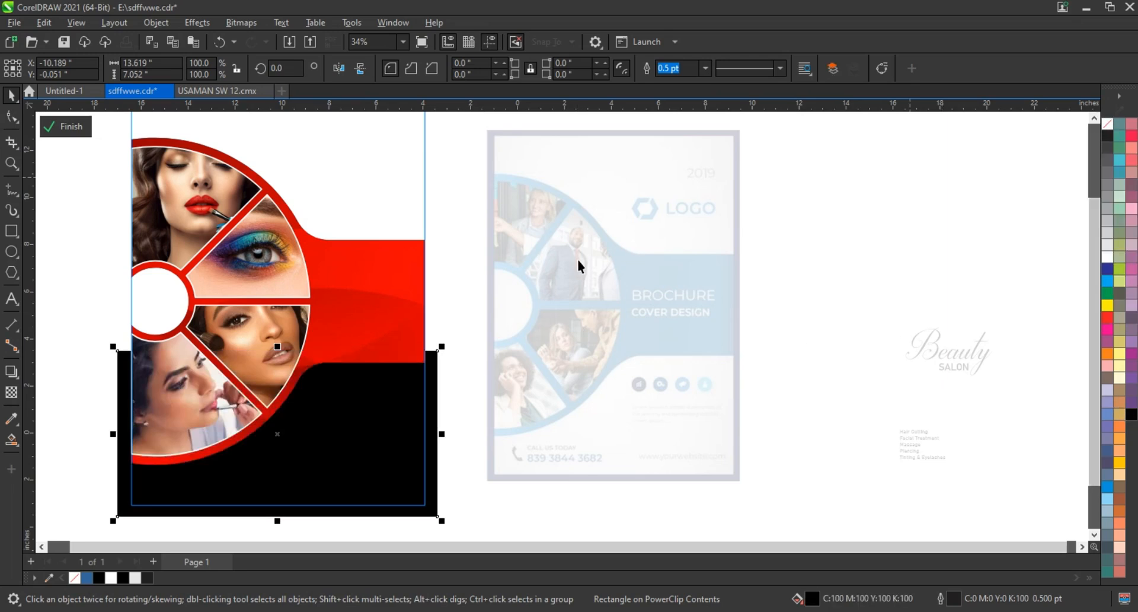
pyautogui.keyDown('ctrl'); pyautogui.click(451, 294); pyautogui.keyUp('ctrl')
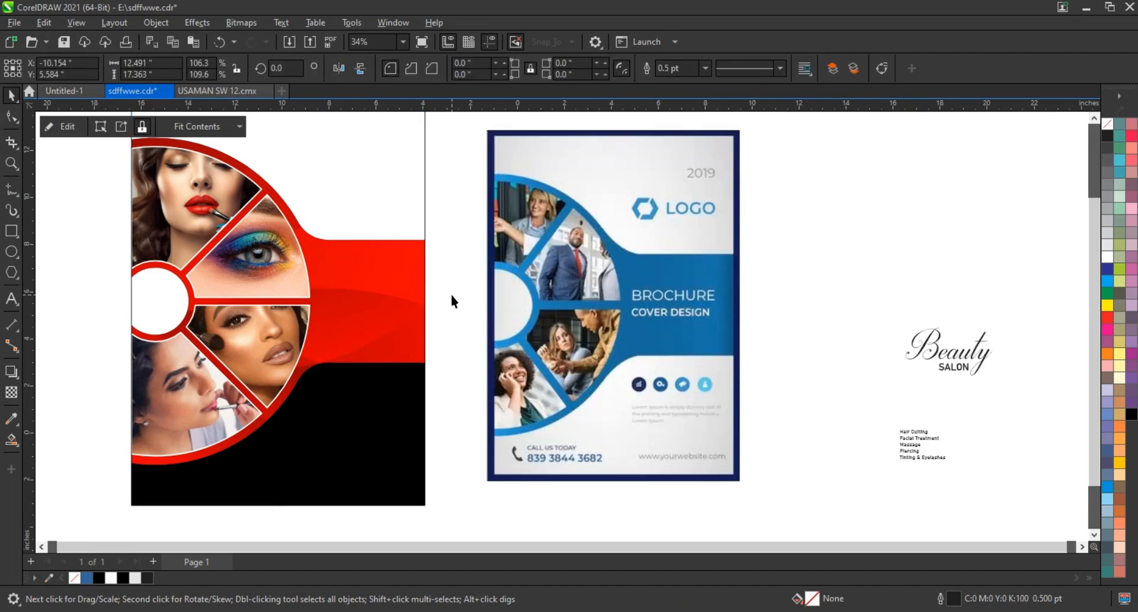
pyautogui.click(451, 294)
# Move the "Beauty SALON" title onto the cover's white upper area and enlarge it to about 5.95 by 3.31 inches
pyautogui.moveTo(1013, 325); pyautogui.dragTo(902, 388)
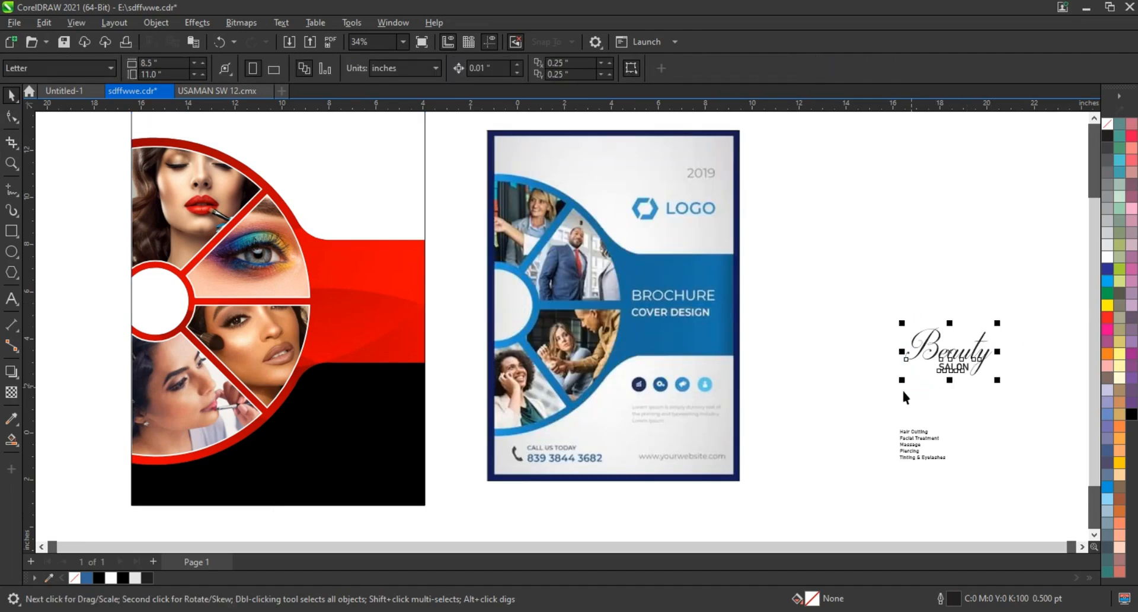
pyautogui.moveTo(948, 354); pyautogui.dragTo(695, 257)
pyautogui.moveTo(735, 143); pyautogui.dragTo(561, 224)
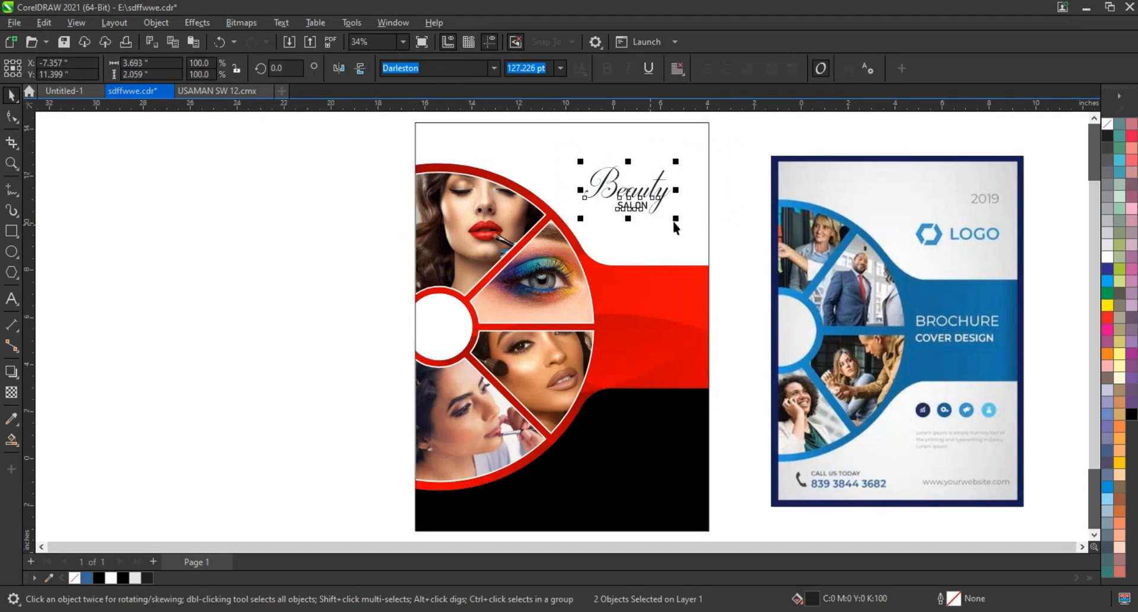
pyautogui.moveTo(678, 229); pyautogui.dragTo(707, 236)
pyautogui.moveTo(644, 199); pyautogui.dragTo(640, 177)
pyautogui.moveTo(703, 214); pyautogui.dragTo(723, 216)
pyautogui.click(640, 197)
pyautogui.moveTo(648, 197); pyautogui.dragTo(651, 194)
# Fill the word "Beauty" with red (M:100 Y:100) and shift the whole title slightly down
pyautogui.click(659, 182)
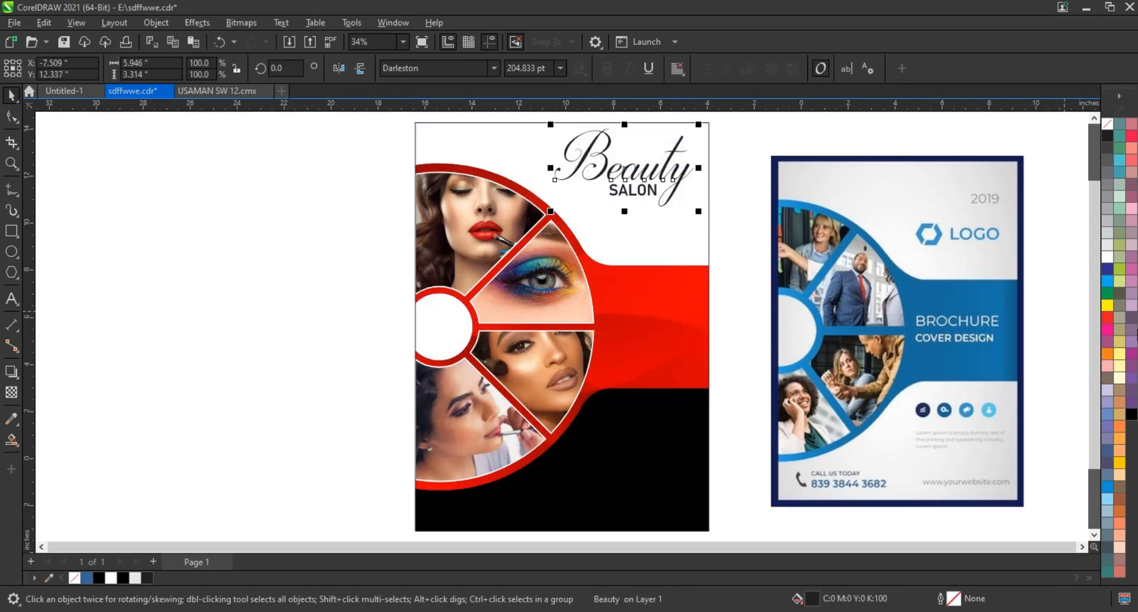
pyautogui.click(1109, 325)
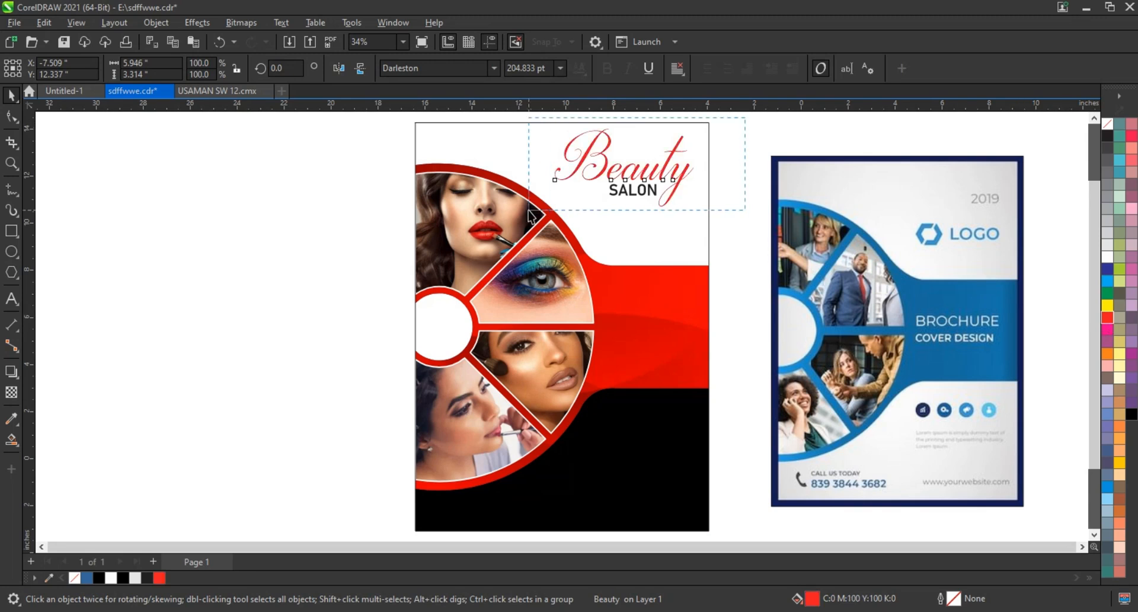
pyautogui.keyDown('shift'); pyautogui.click(627, 187); pyautogui.keyUp('shift')
pyautogui.moveTo(627, 187); pyautogui.dragTo(632, 200)
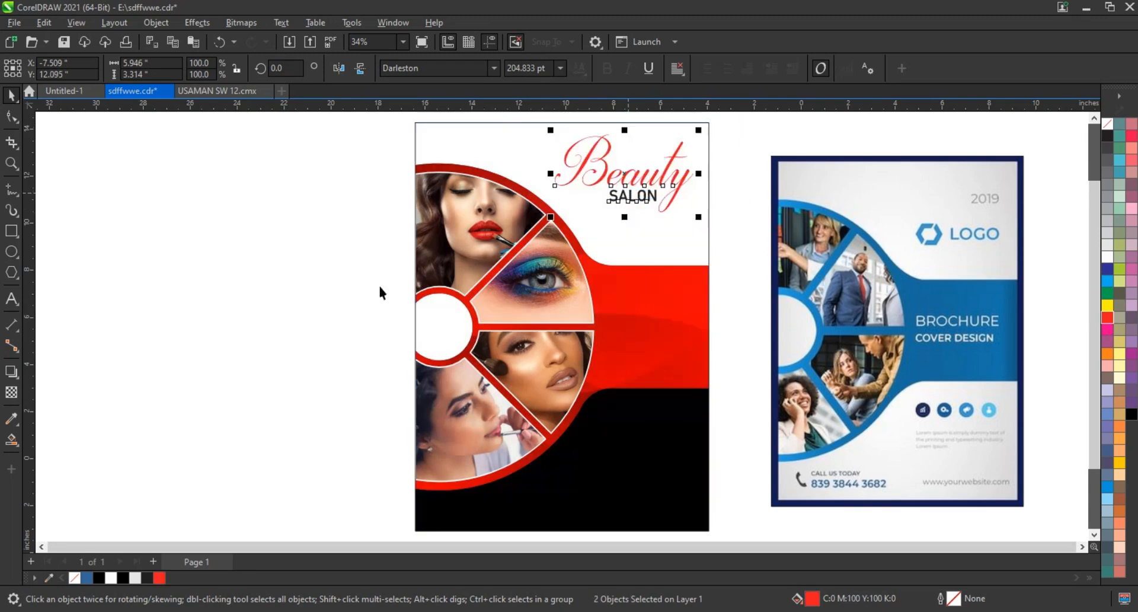
pyautogui.click(330, 300)
# Bring the service list onto the cover, fill it white, enlarge it to about 23.9 pt and place it on the red band
pyautogui.scroll(-1, 330, 300)
pyautogui.moveTo(904, 409); pyautogui.dragTo(517, 417)
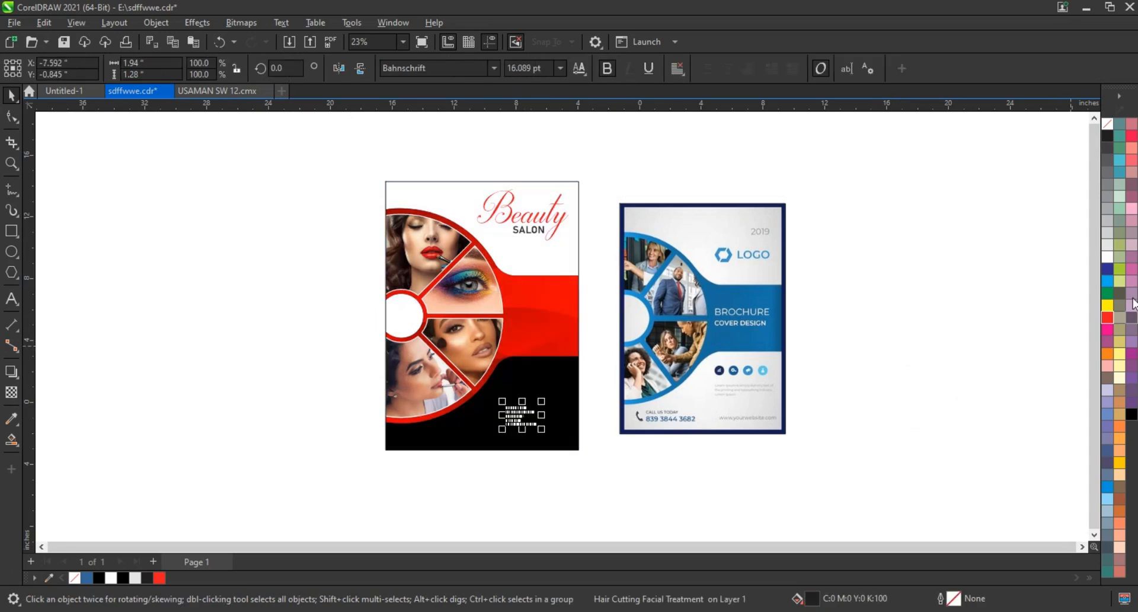
pyautogui.click(572, 423)
pyautogui.moveTo(580, 462); pyautogui.dragTo(245, 138)
pyautogui.scroll(1, 482, 309)
pyautogui.moveTo(714, 422); pyautogui.dragTo(578, 519)
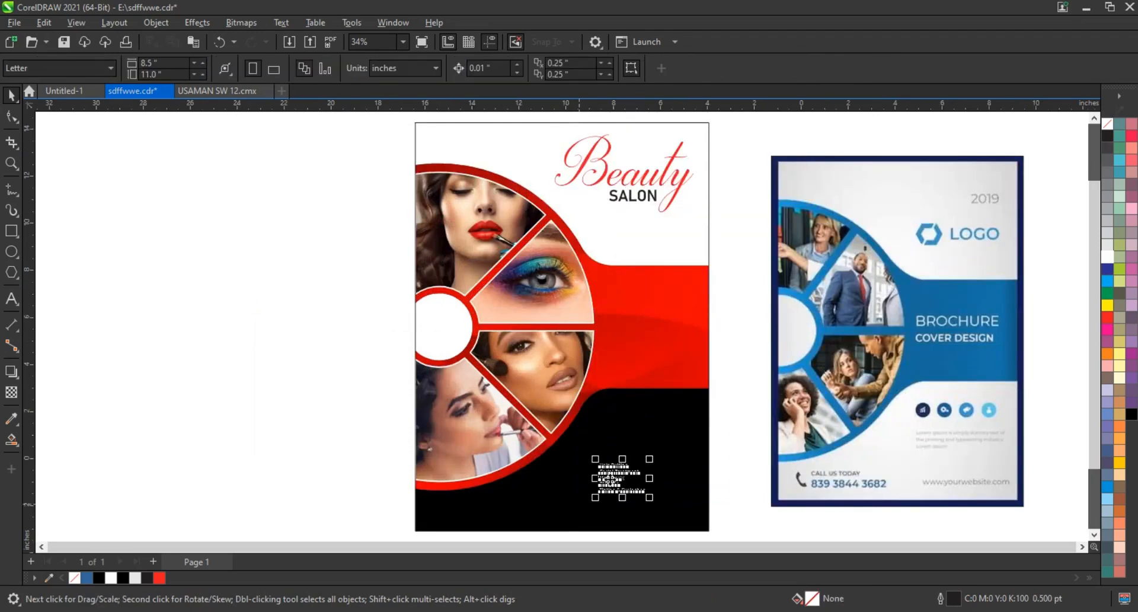
pyautogui.moveTo(625, 341); pyautogui.dragTo(682, 337)
# Widen the service list's line spacing to a text height of about 3.7 inches and centre it vertically in the red band
pyautogui.press('F10')
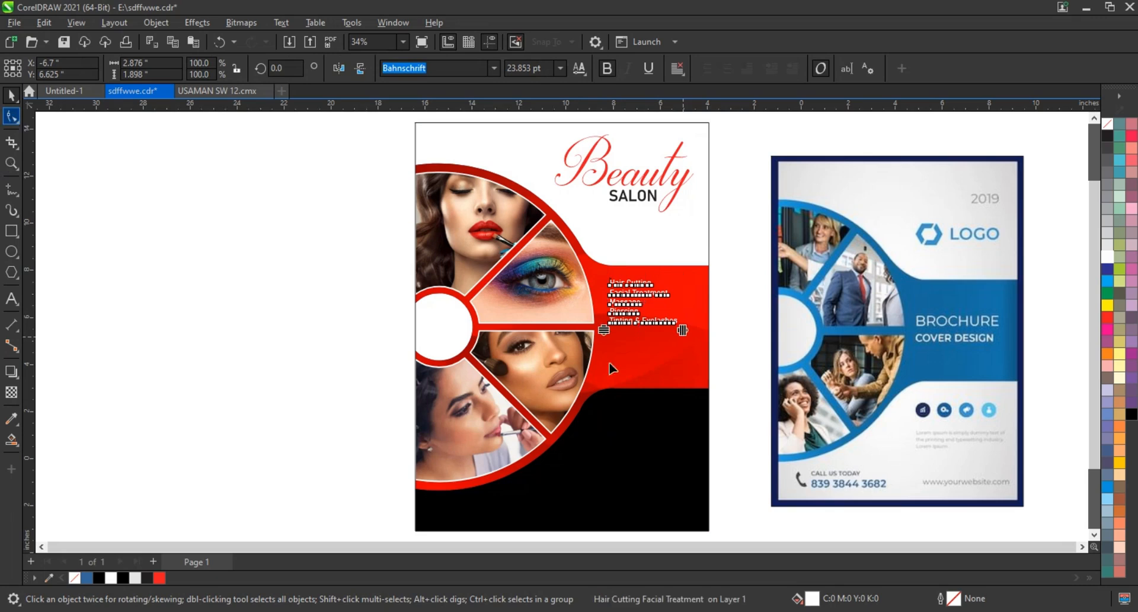
pyautogui.moveTo(603, 332); pyautogui.dragTo(605, 382)
pyautogui.click(11, 94)
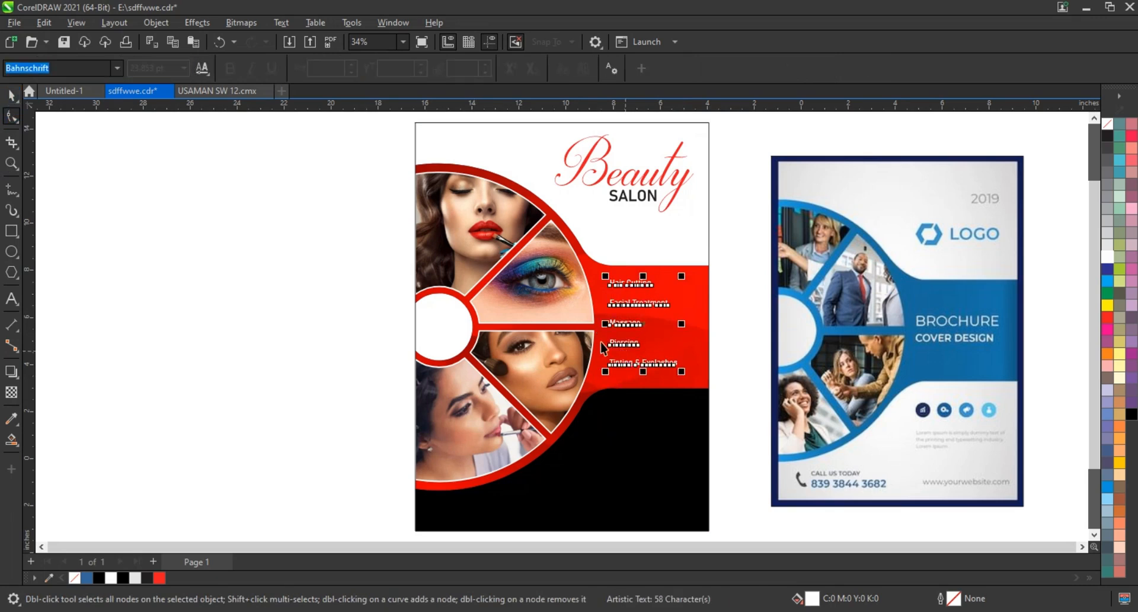
pyautogui.moveTo(618, 324); pyautogui.dragTo(618, 330)
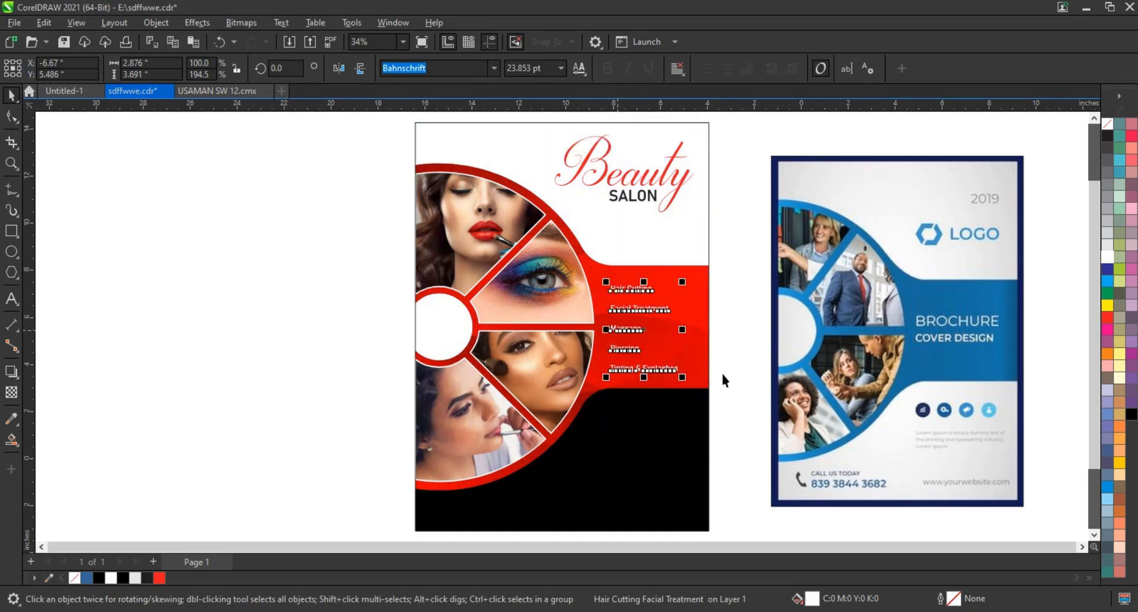
pyautogui.click(729, 375)
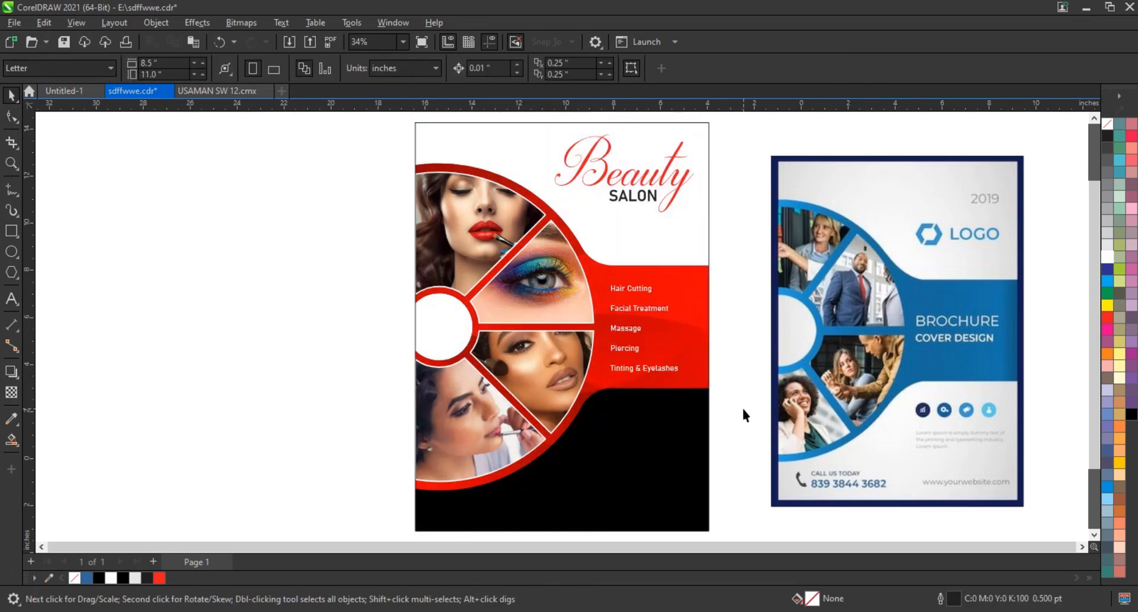
# Shift the "Beauty SALON" title slightly down and scale it to 105.3 %, about 6.26 by 3.49 inches
pyautogui.click(11, 164)
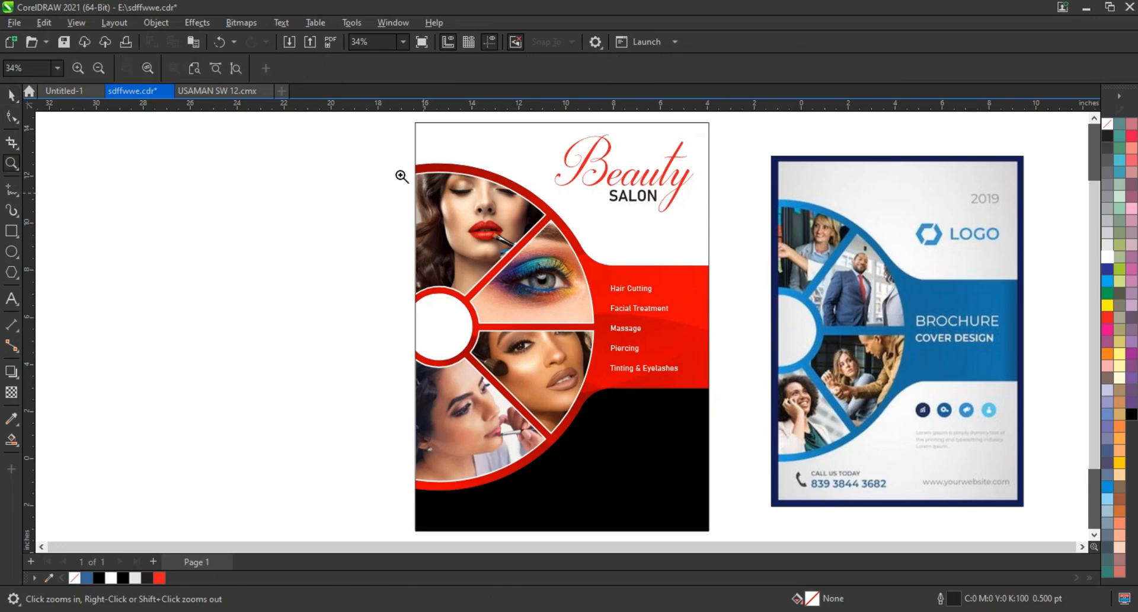
pyautogui.moveTo(355, 125); pyautogui.dragTo(1037, 503)
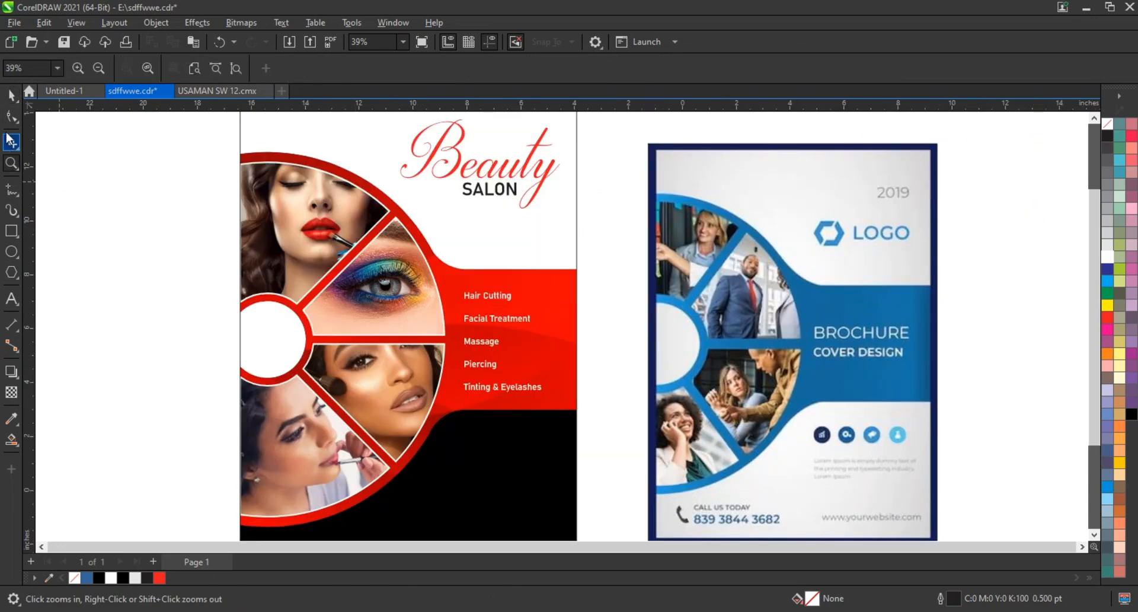
pyautogui.press('space')
pyautogui.scroll(1, 409, 126)
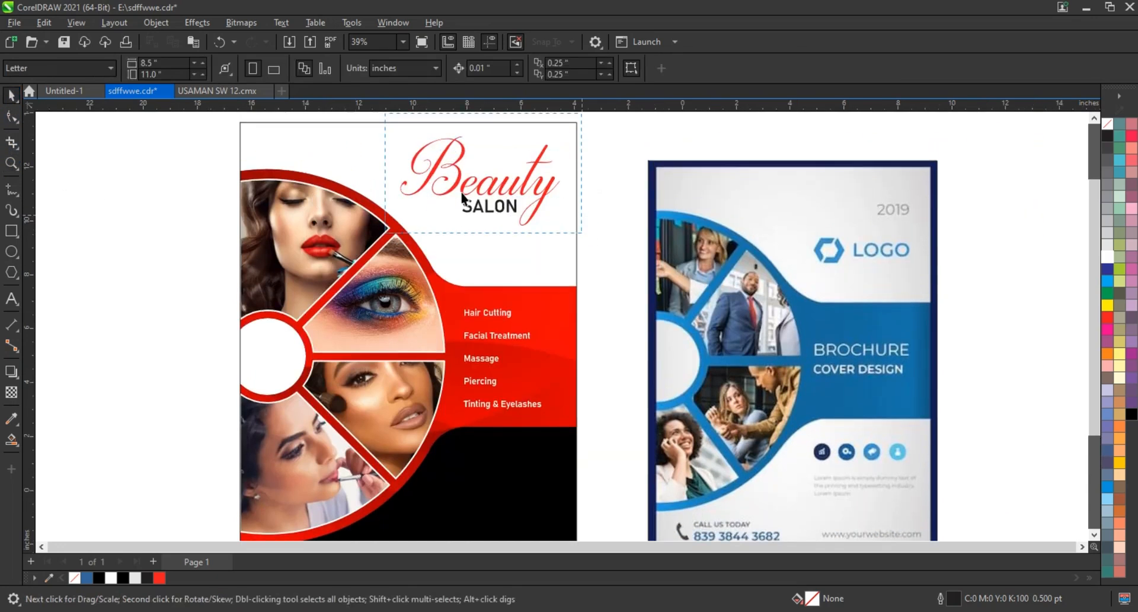
pyautogui.click(409, 127)
pyautogui.moveTo(605, 121); pyautogui.dragTo(369, 239)
pyautogui.moveTo(483, 218); pyautogui.dragTo(490, 229)
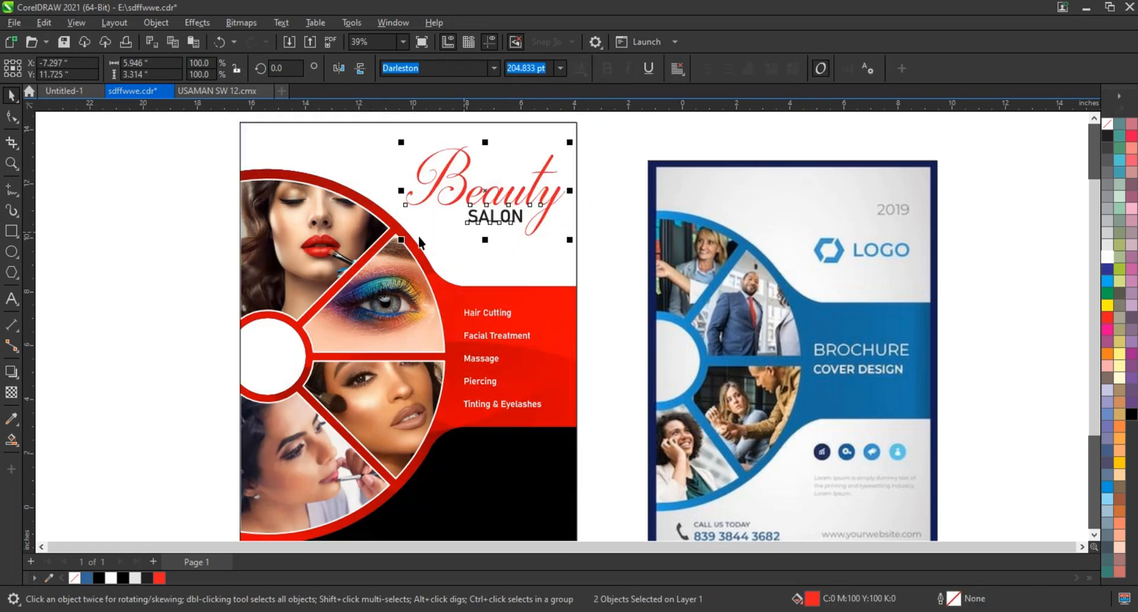
pyautogui.moveTo(401, 241); pyautogui.dragTo(392, 246)
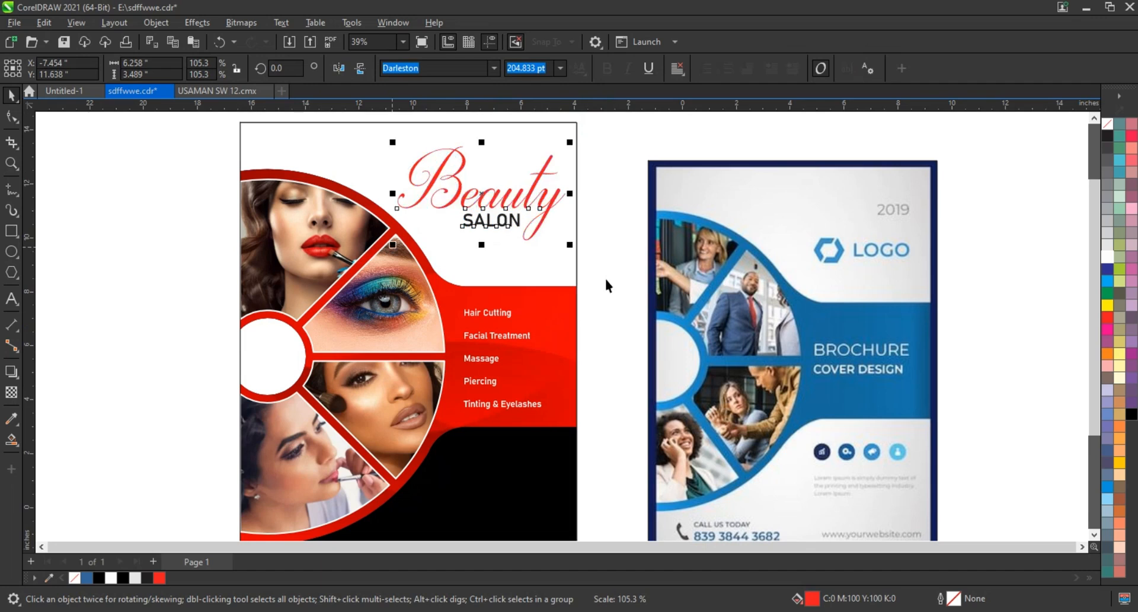
pyautogui.click(590, 324)
pyautogui.scroll(-1, 590, 325)
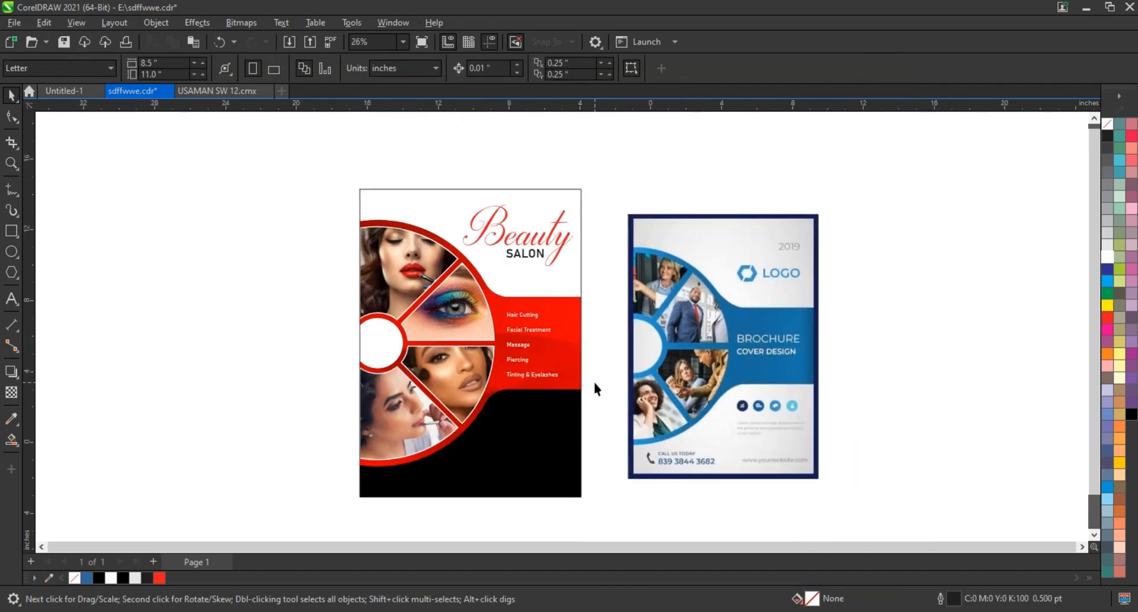